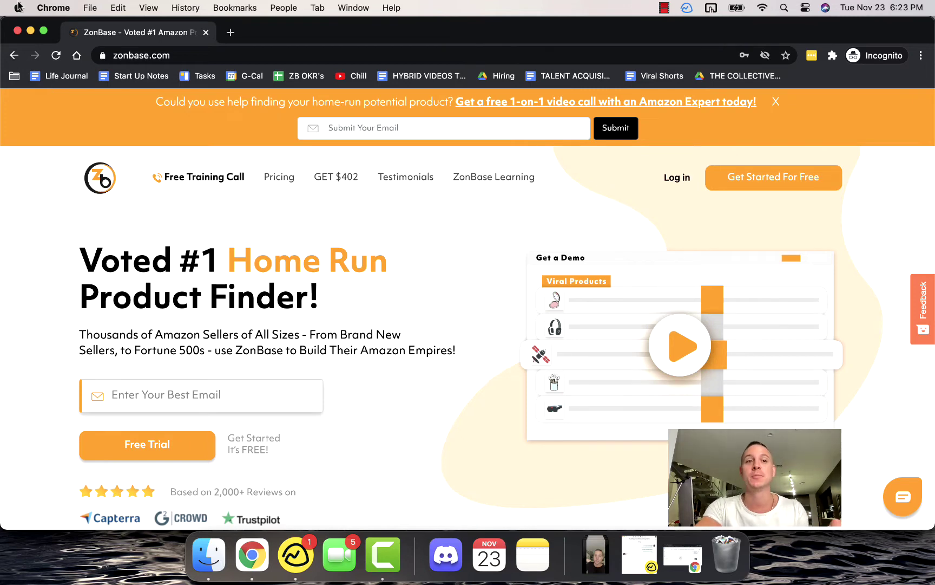
Close the incognito homepage window to reveal the ZonBase seller dashboard
click(17, 31)
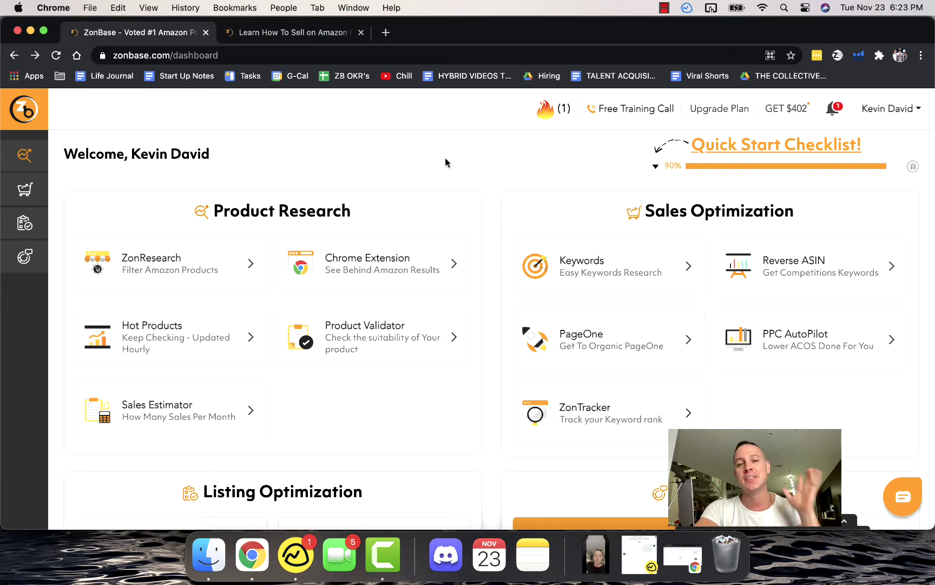
click(779, 144)
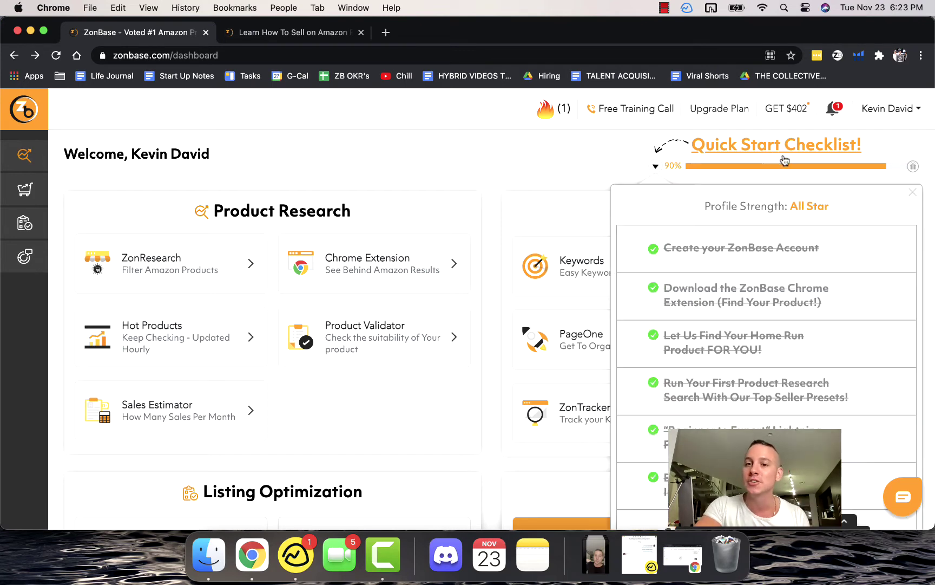
click(747, 157)
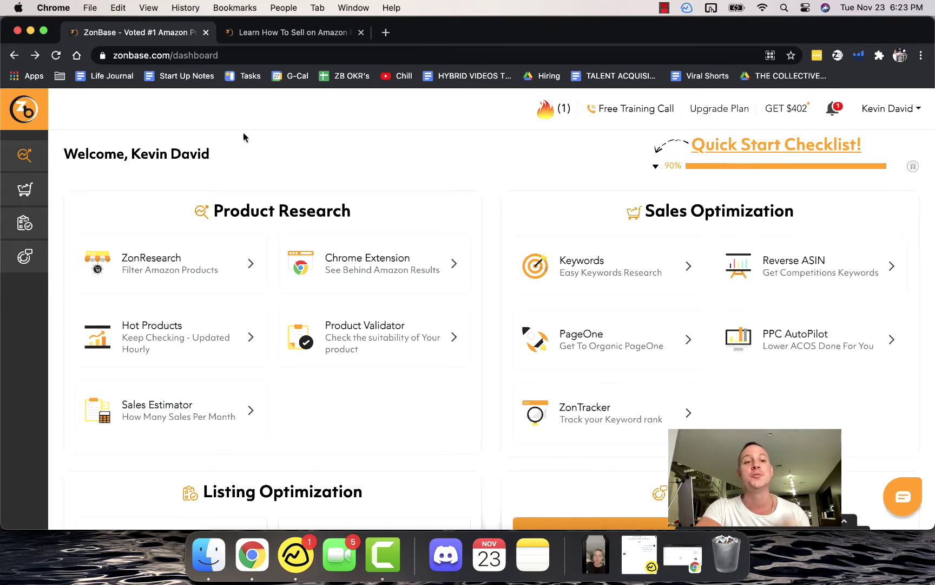
scroll(273, 137, down, 5)
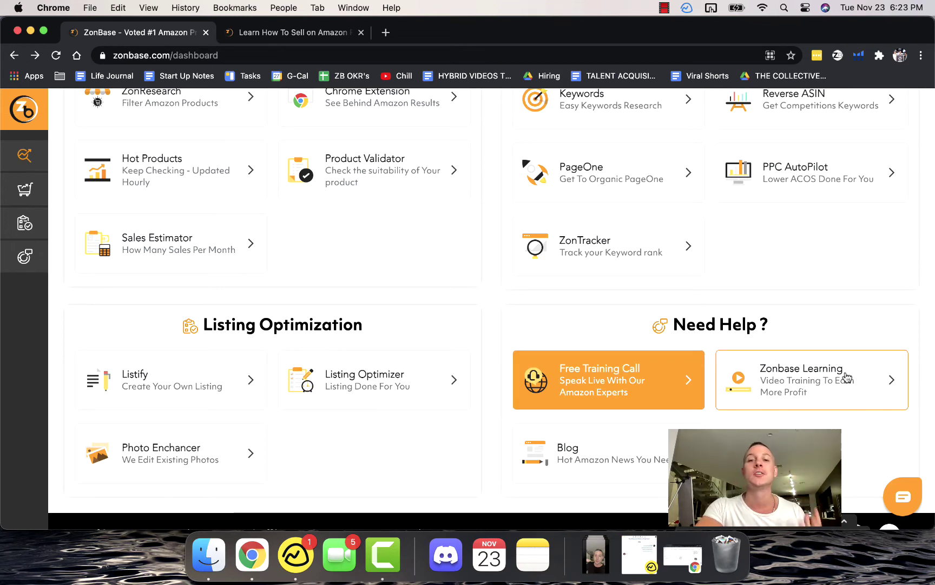
click(319, 38)
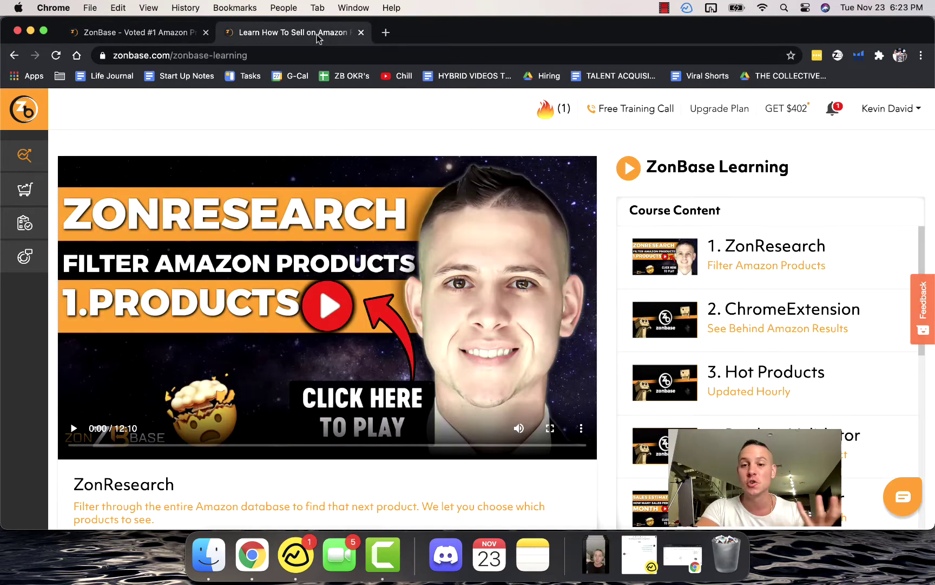
click(156, 35)
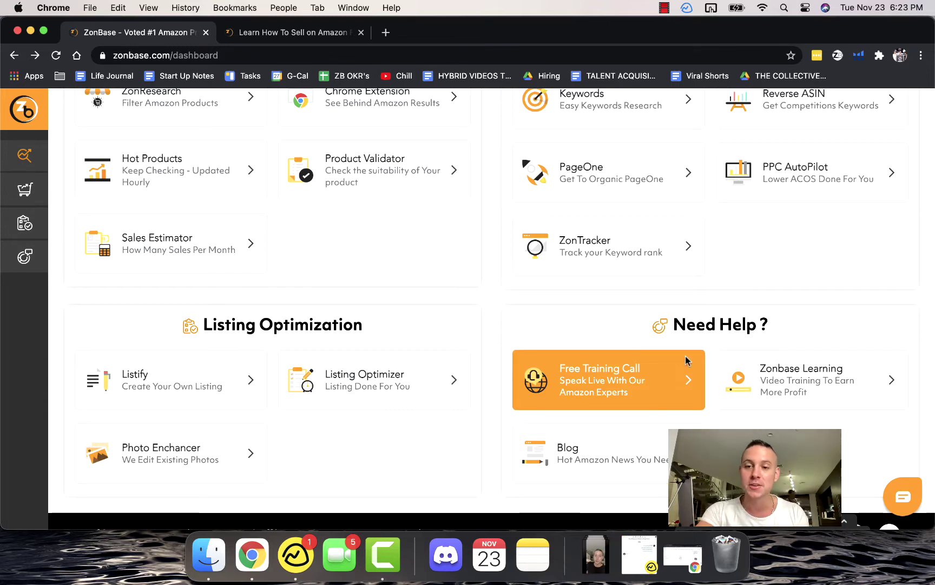
scroll(405, 284, up, 5)
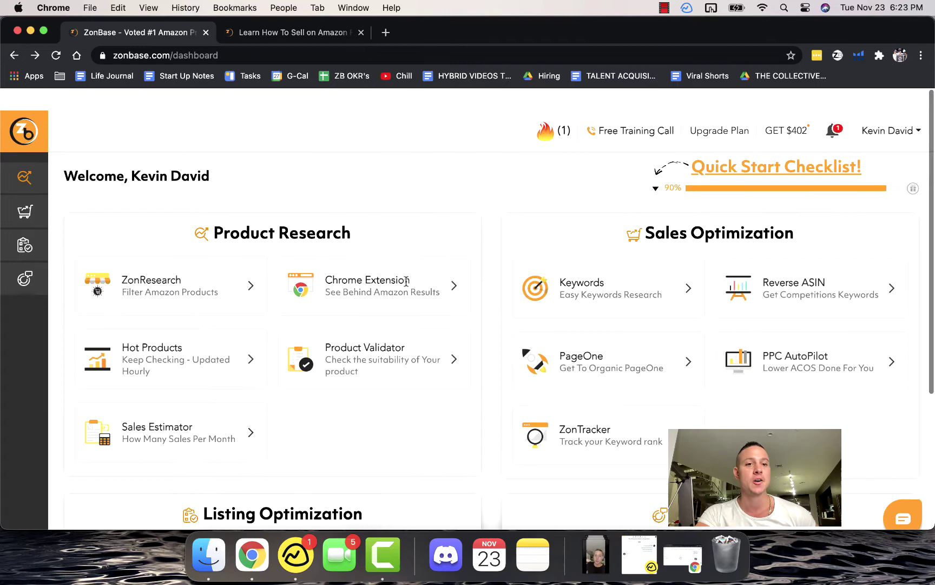
Run a ZonResearch product search using the Base Hit filter preset
click(172, 267)
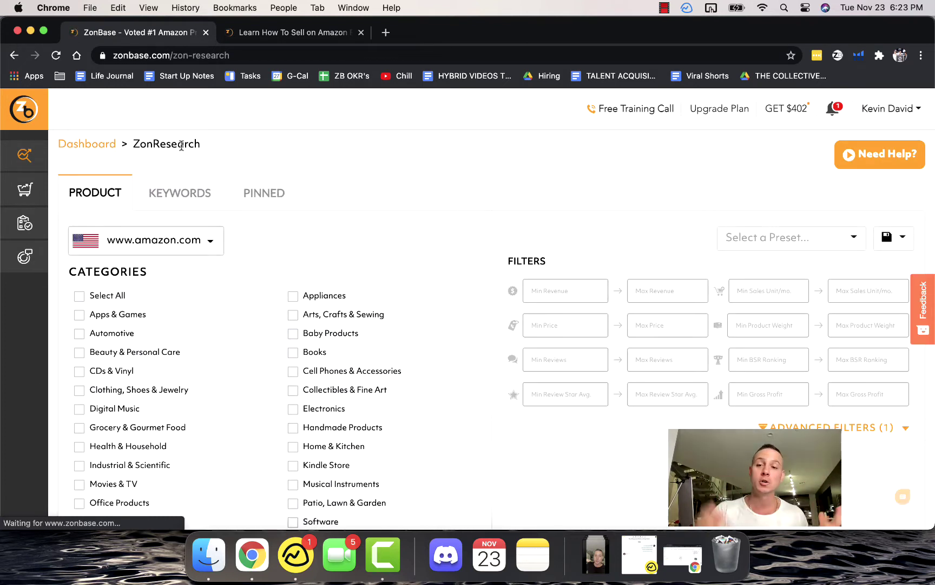
click(785, 238)
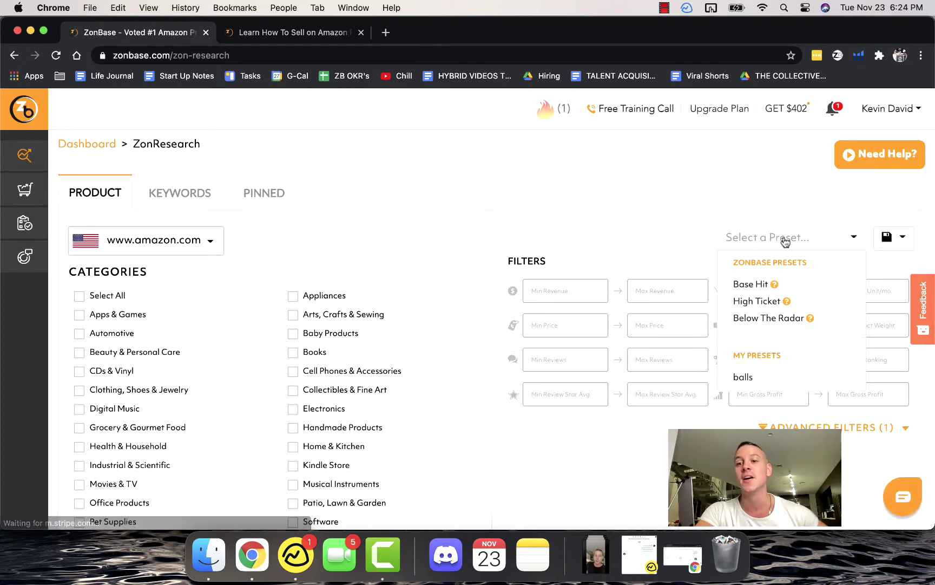
click(753, 285)
scroll(472, 198, down, 3)
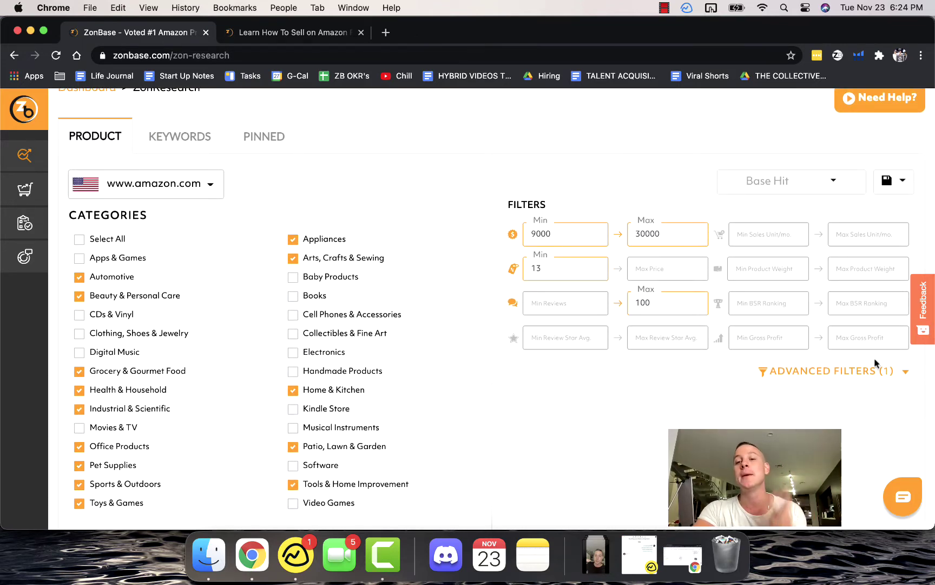
scroll(726, 352, down, 5)
click(873, 418)
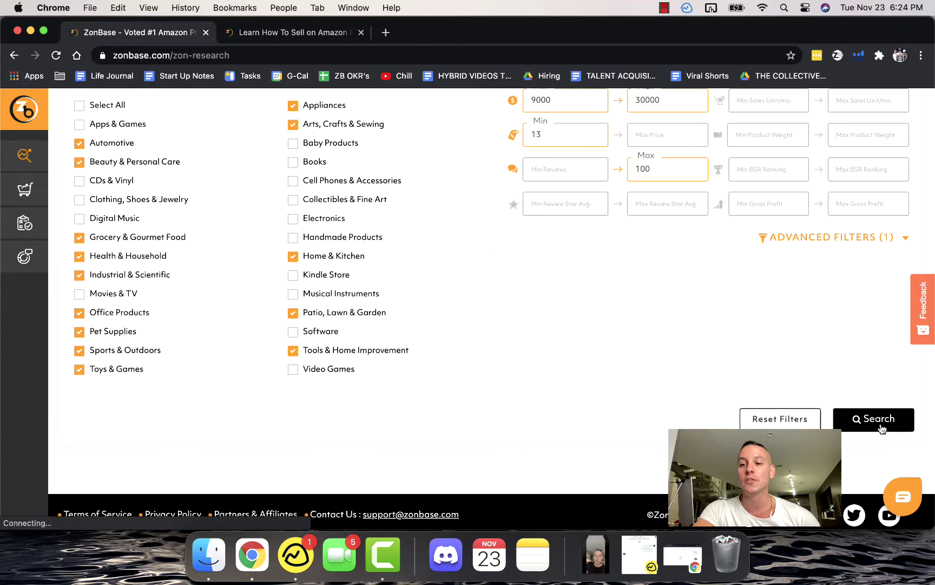
Review the product search results, then switch to the KEYWORDS research tab
scroll(523, 333, down, 3)
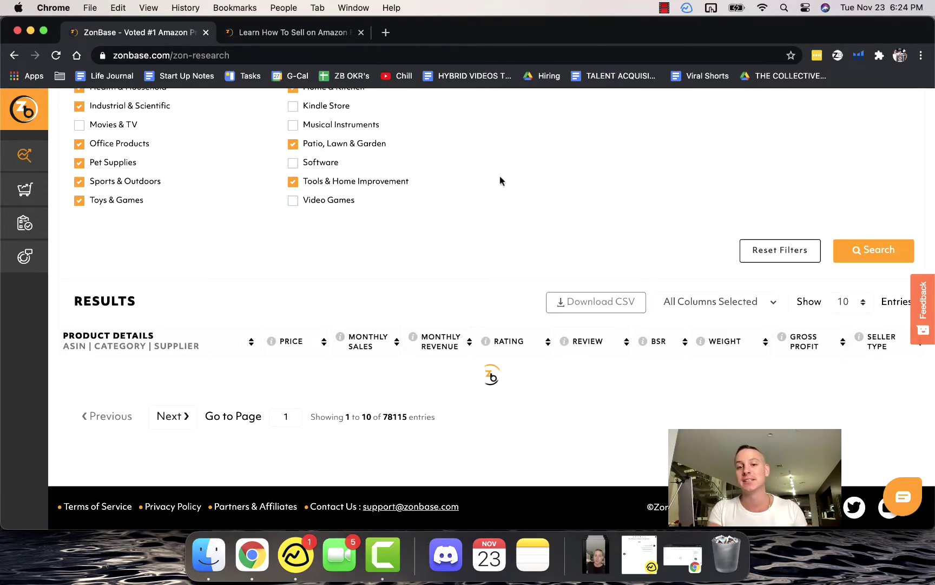
scroll(500, 181, up, 4)
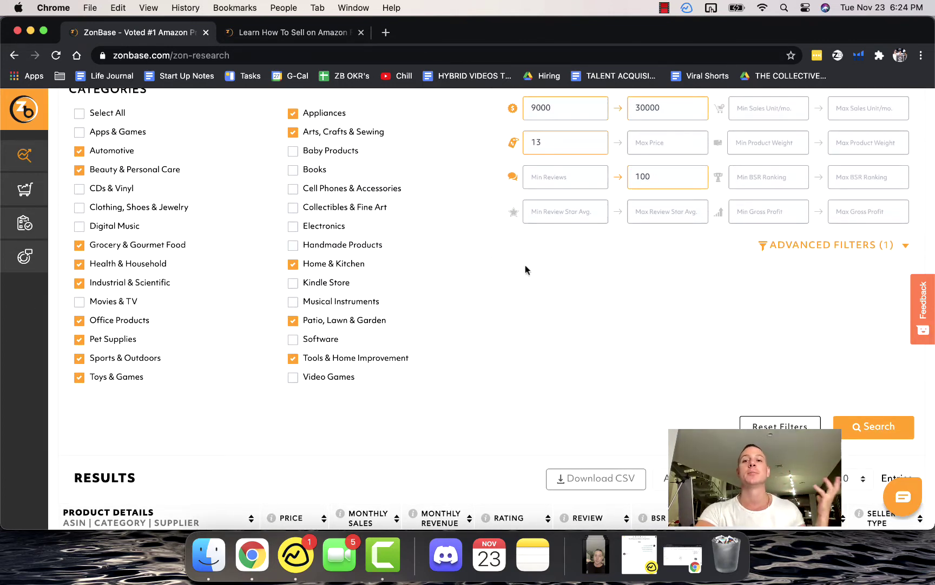
scroll(526, 264, up, 2)
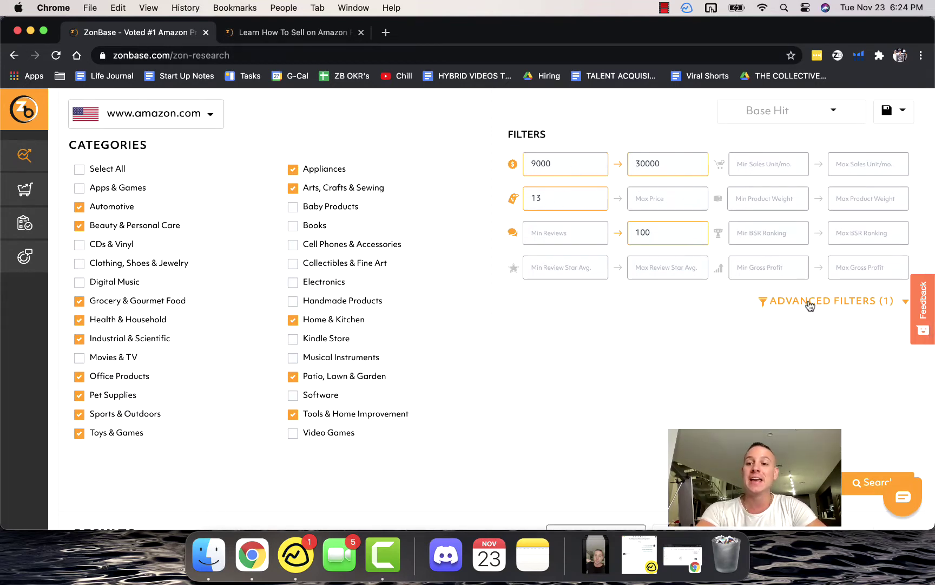
scroll(834, 332, down, 10)
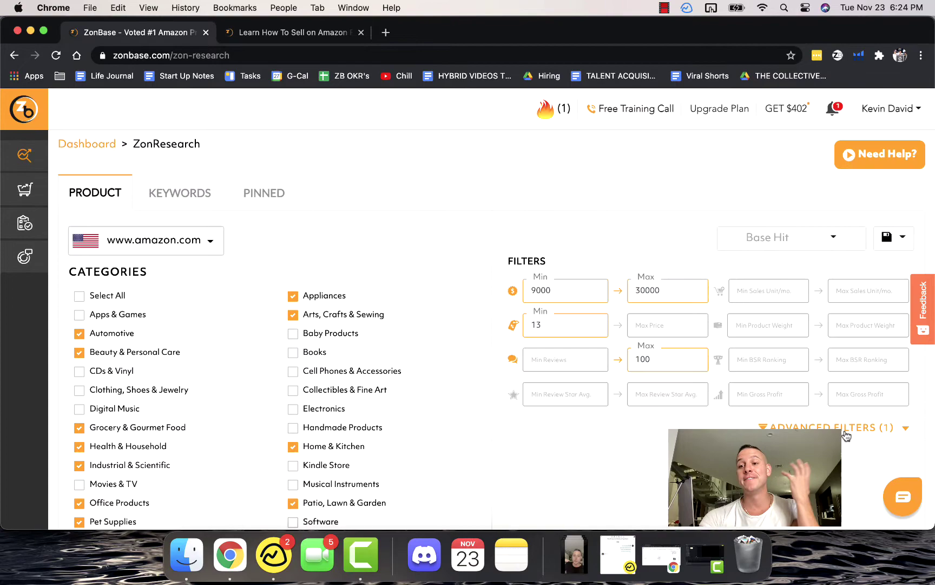
scroll(657, 393, down, 12)
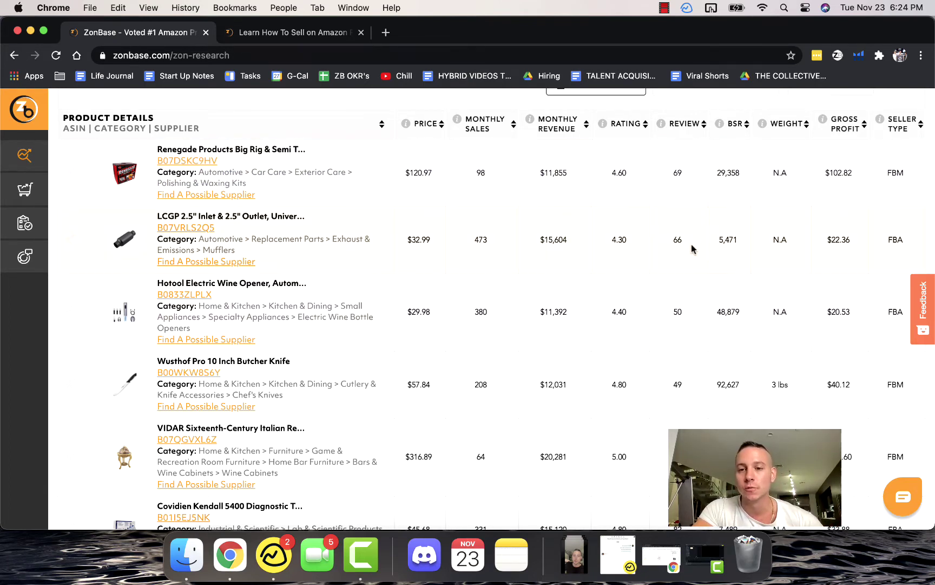
scroll(616, 234, up, 20)
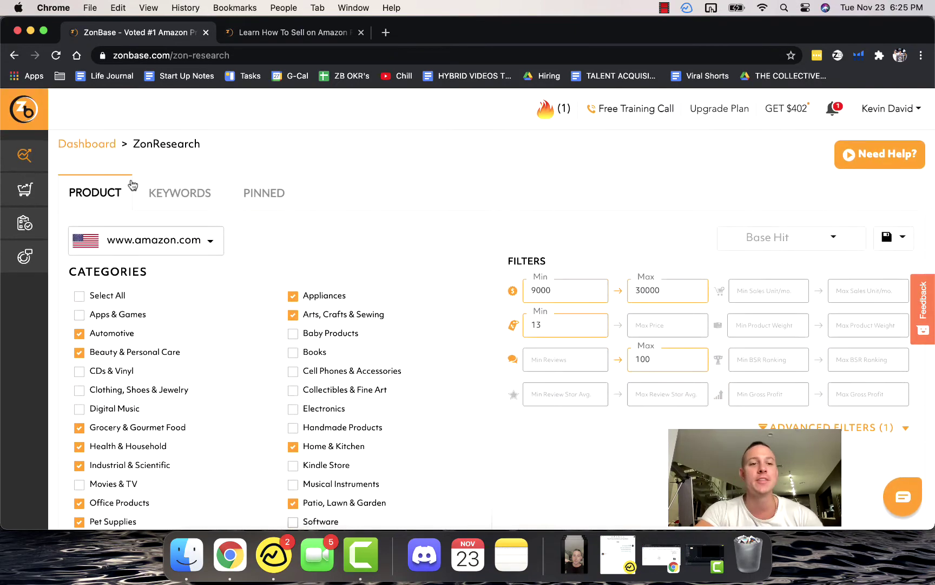
click(201, 189)
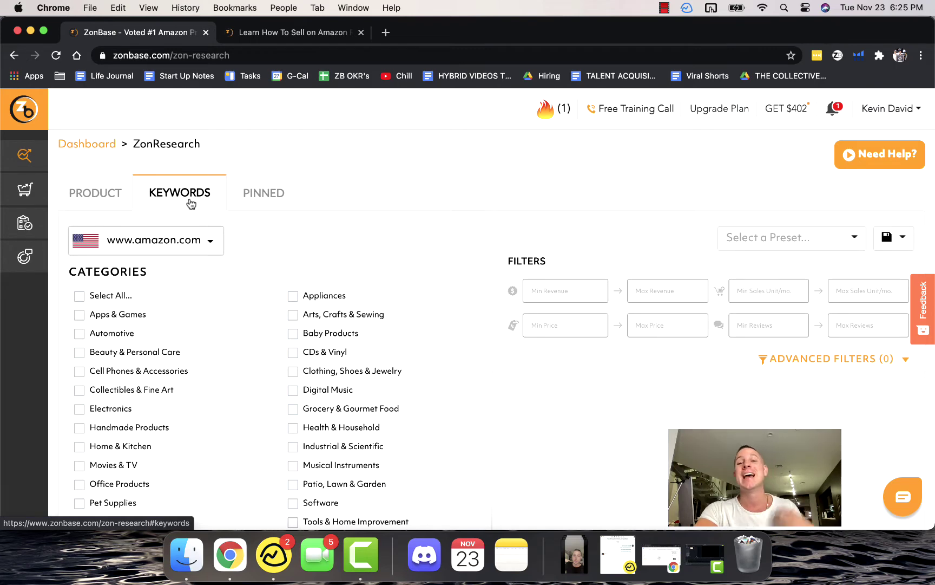
Open Product Research > Chrome Extension and look over its overview and demo mockup
mouse_move(32, 162)
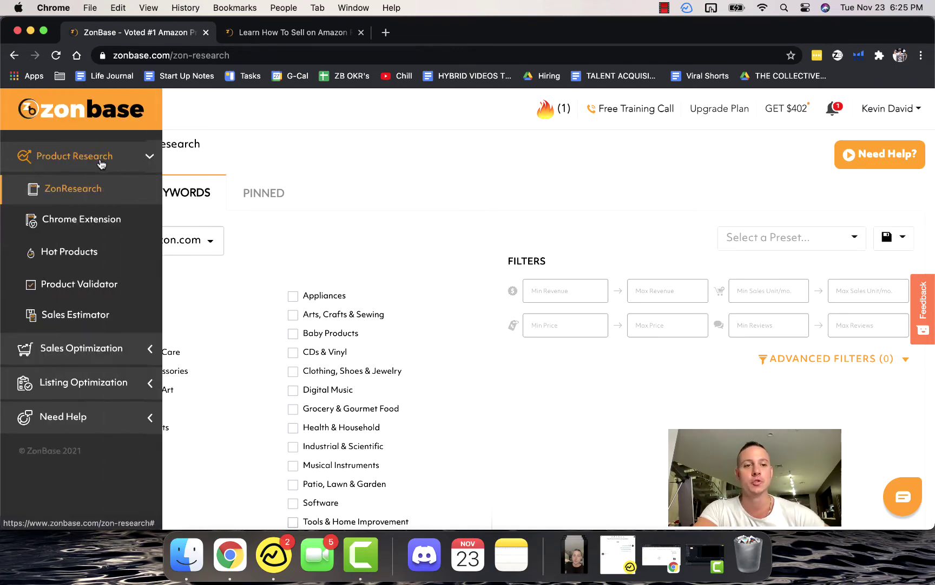
click(82, 223)
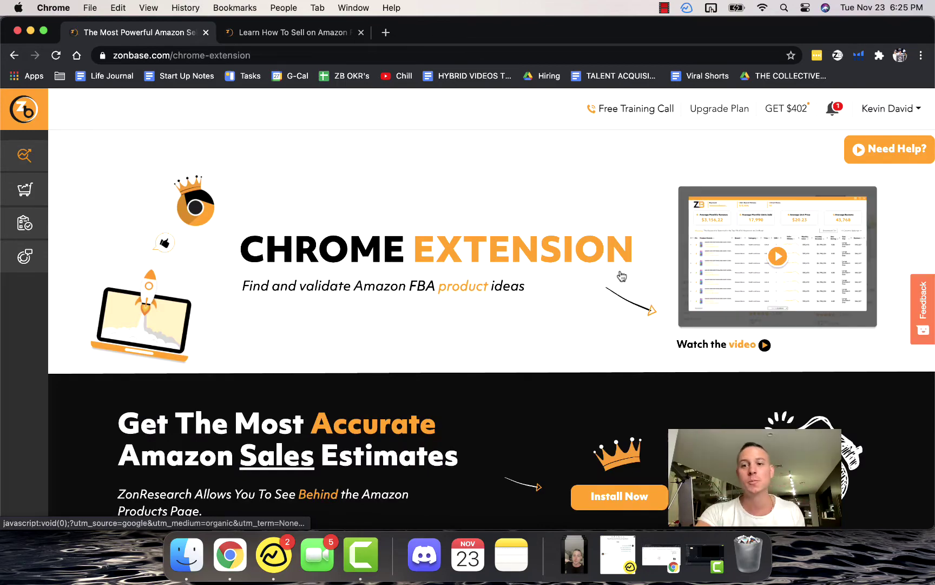
scroll(494, 271, down, 10)
scroll(412, 225, up, 2)
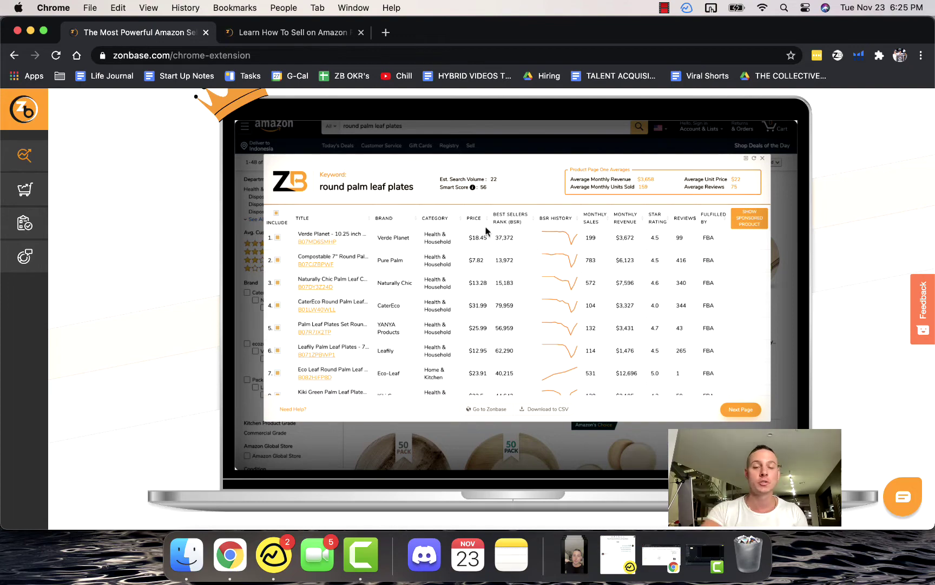
scroll(425, 285, up, 10)
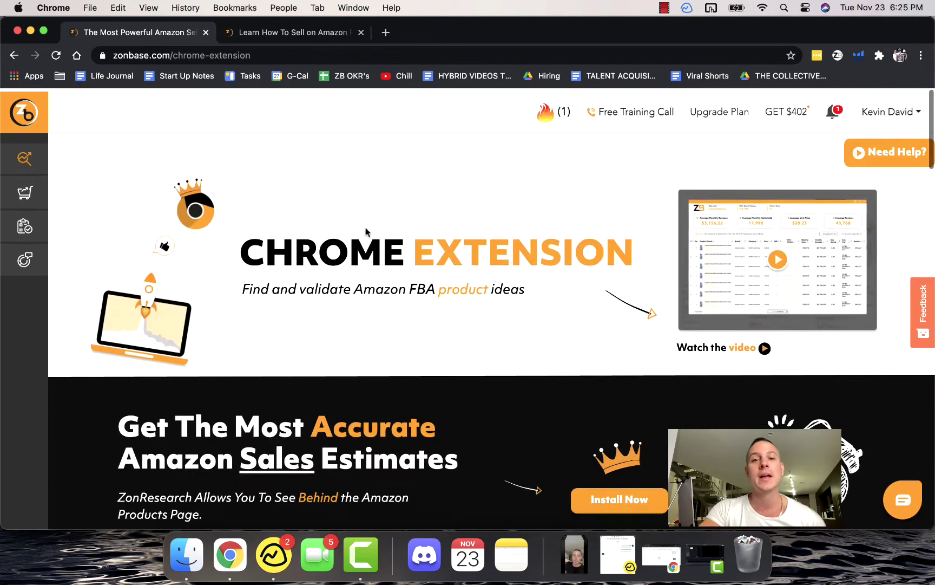
Search Amazon for 'basketball' in a new tab and show the ZonBase extension data overlay
click(386, 33)
text(am)
key(Return)
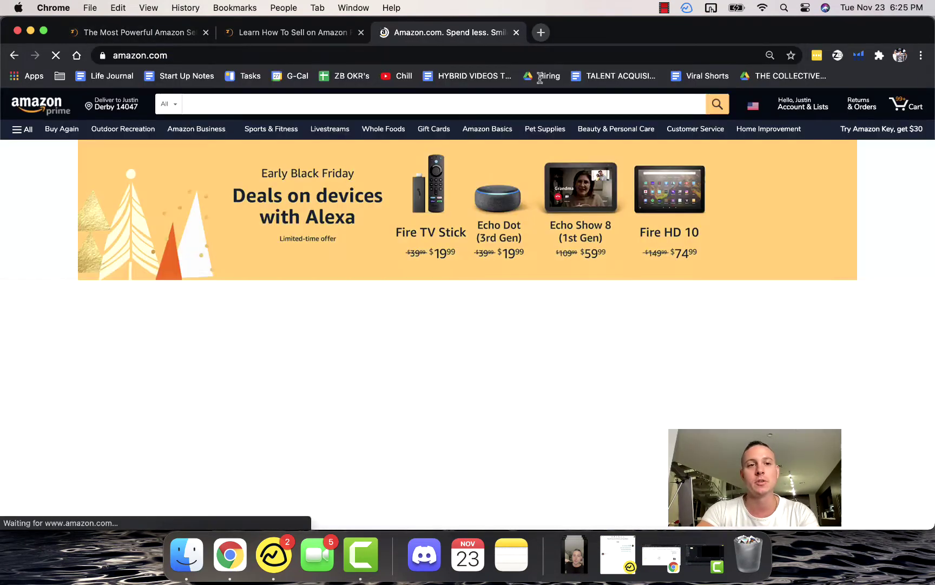
click(387, 103)
text(basketball)
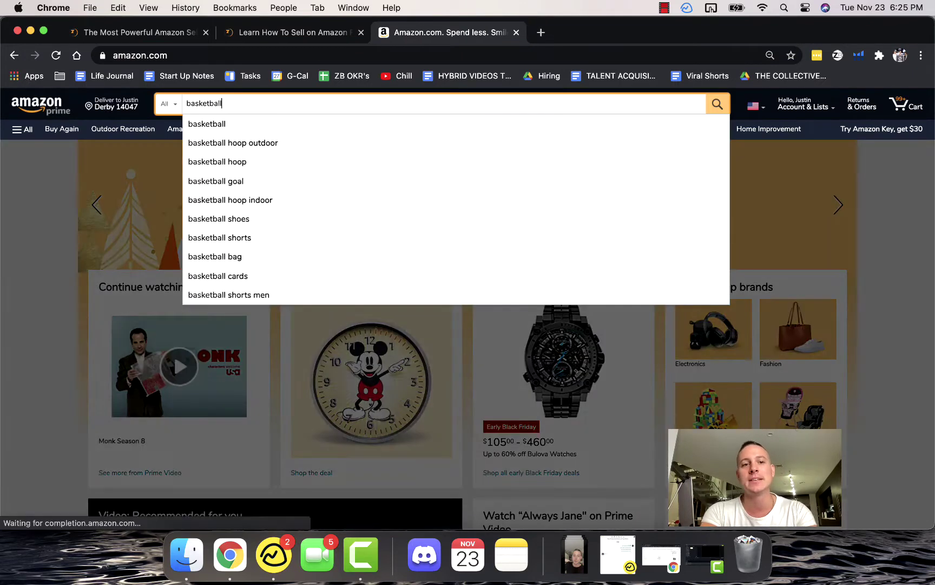
key(Return)
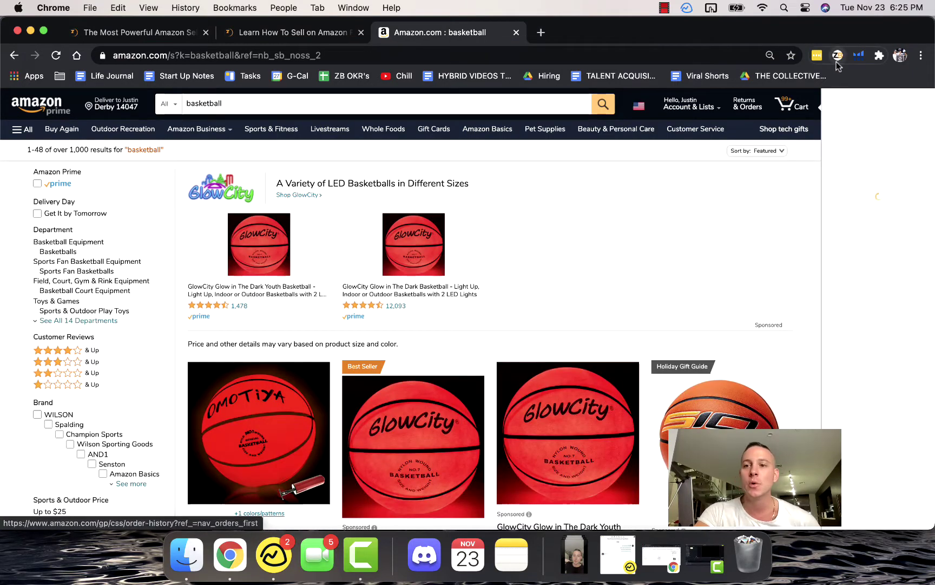
click(836, 59)
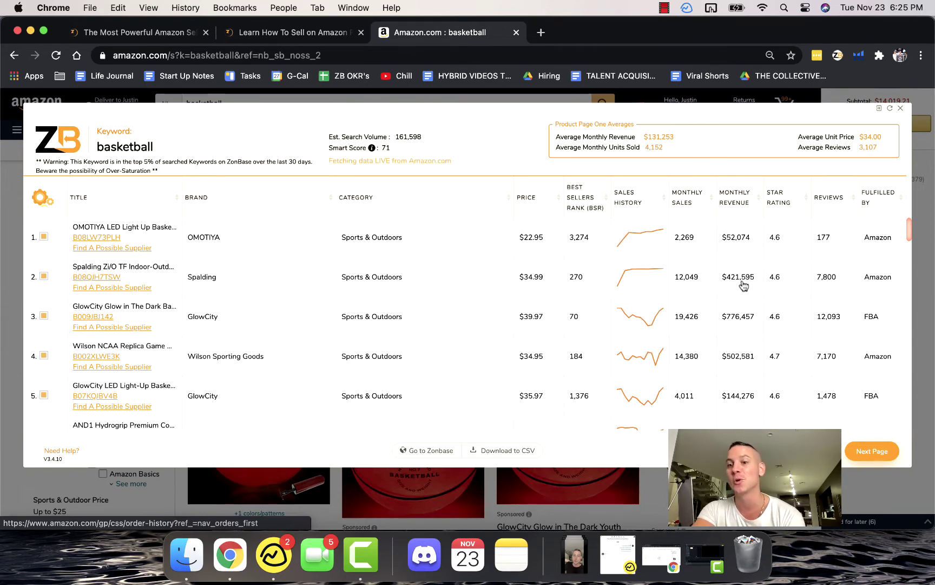
Close the Amazon basketball tab and open Product Research > Hot Products
click(516, 33)
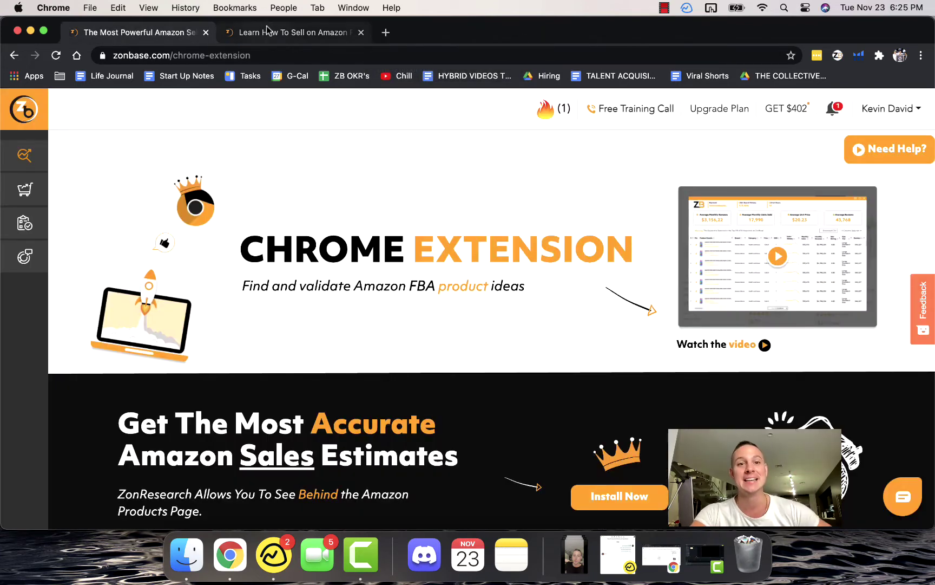
mouse_move(81, 203)
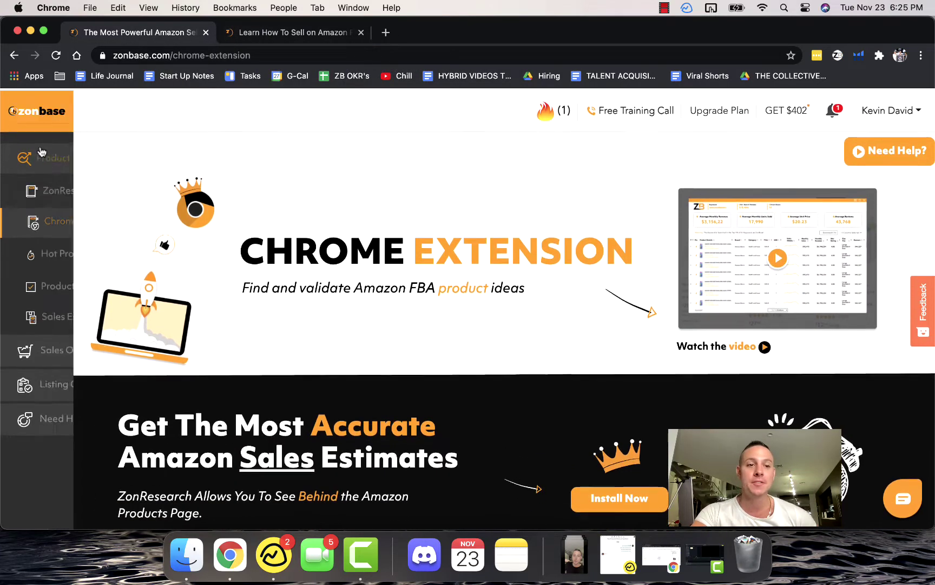
click(85, 257)
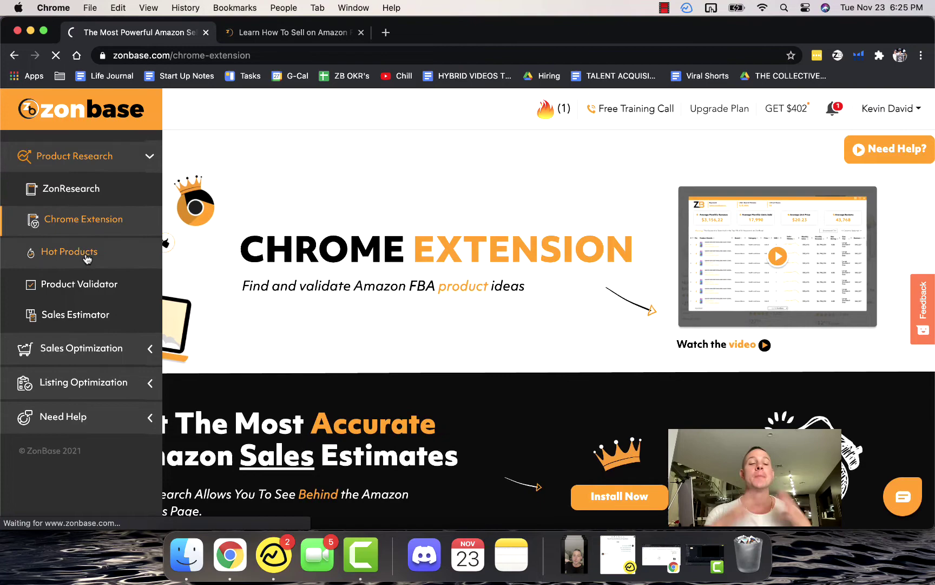
Pin the Captaincrafts cross-stitch product and view it in the PINNED list
scroll(86, 259, down, 5)
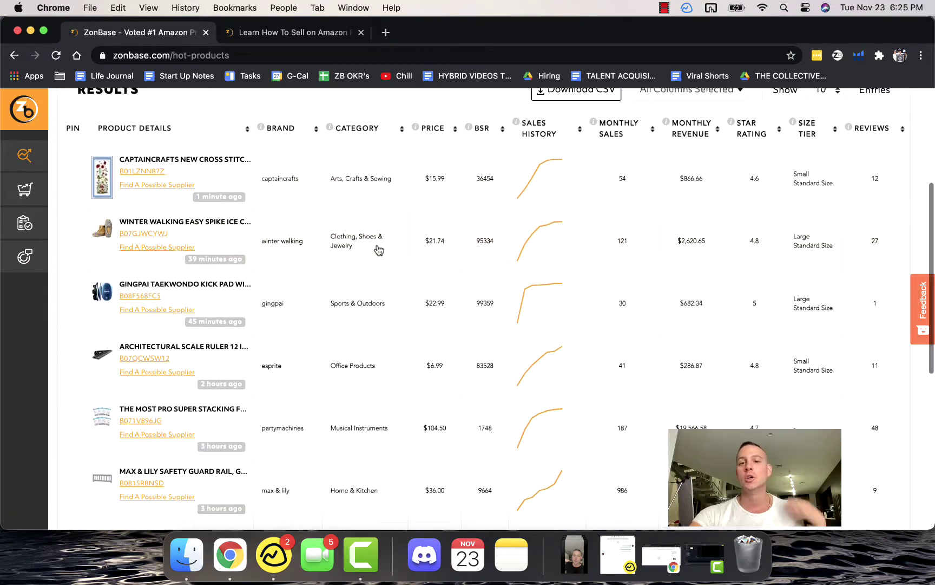
scroll(441, 274, down, 3)
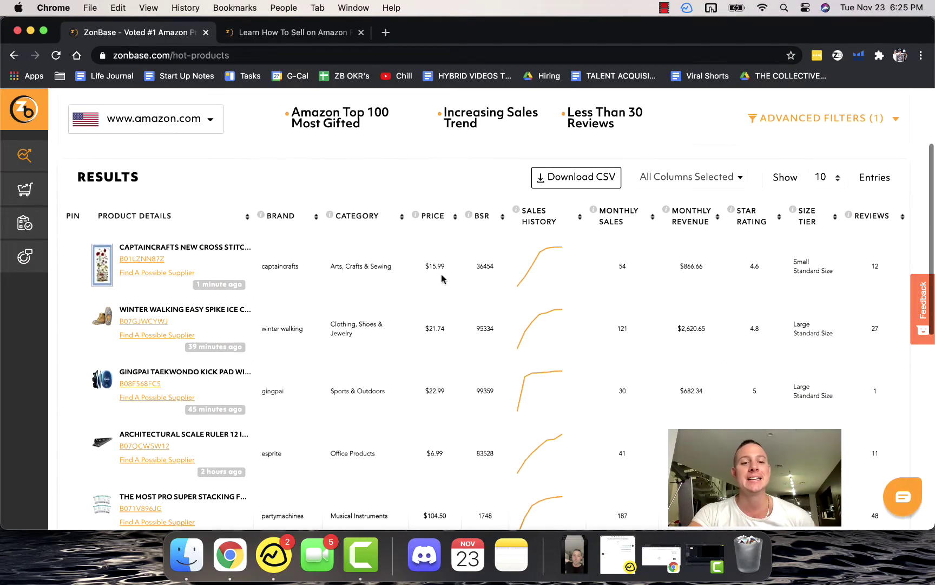
scroll(255, 370, down, 3)
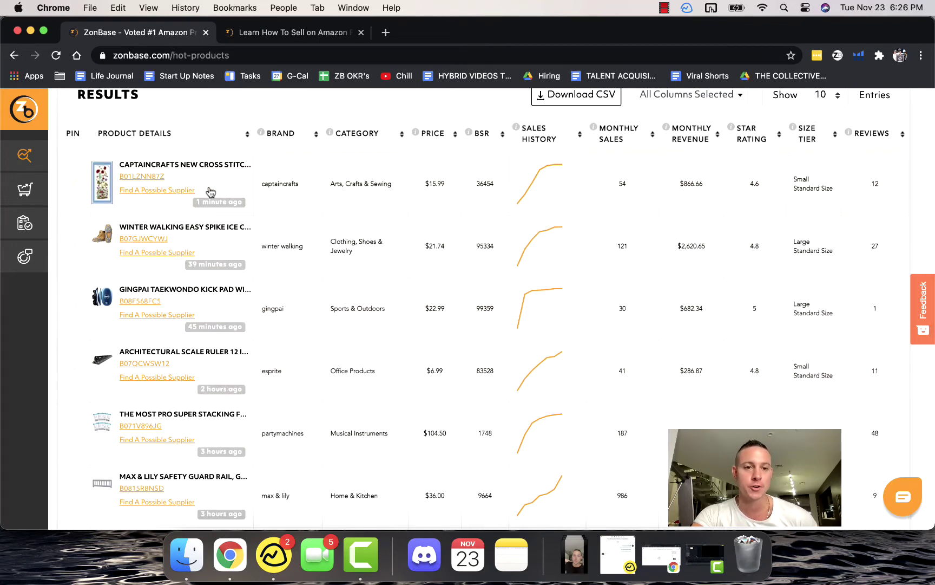
scroll(203, 204, up, 3)
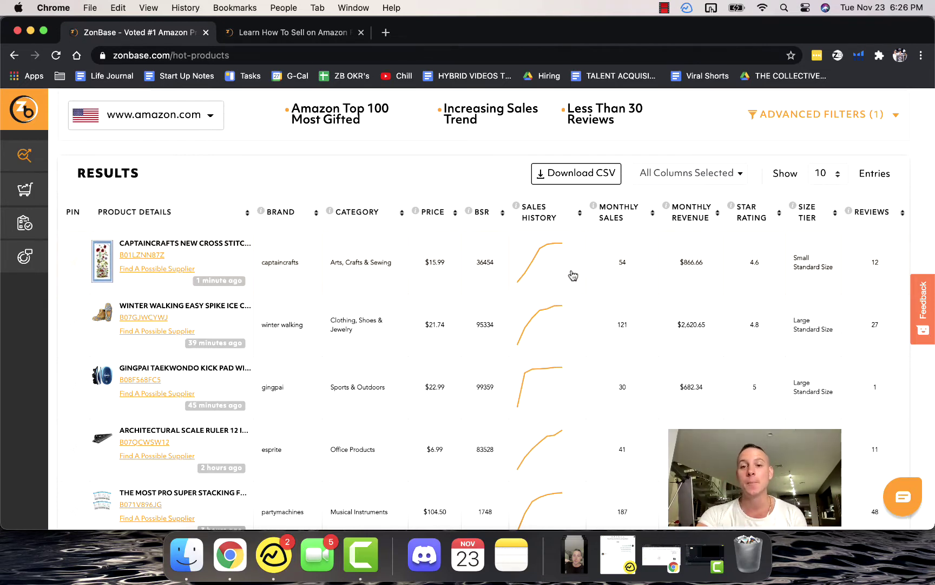
scroll(572, 276, down, 1)
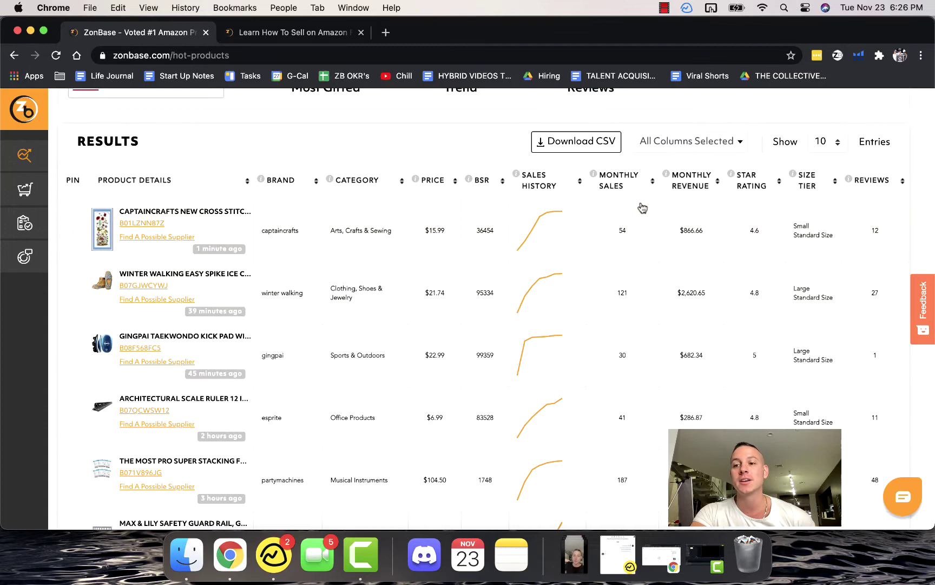
scroll(856, 267, down, 1)
scroll(855, 267, down, 4)
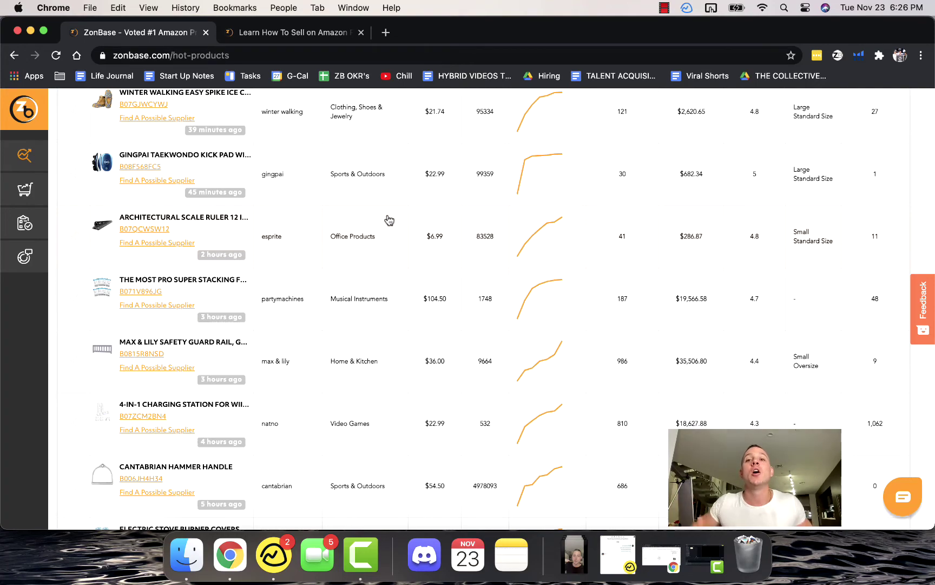
scroll(386, 217, up, 9)
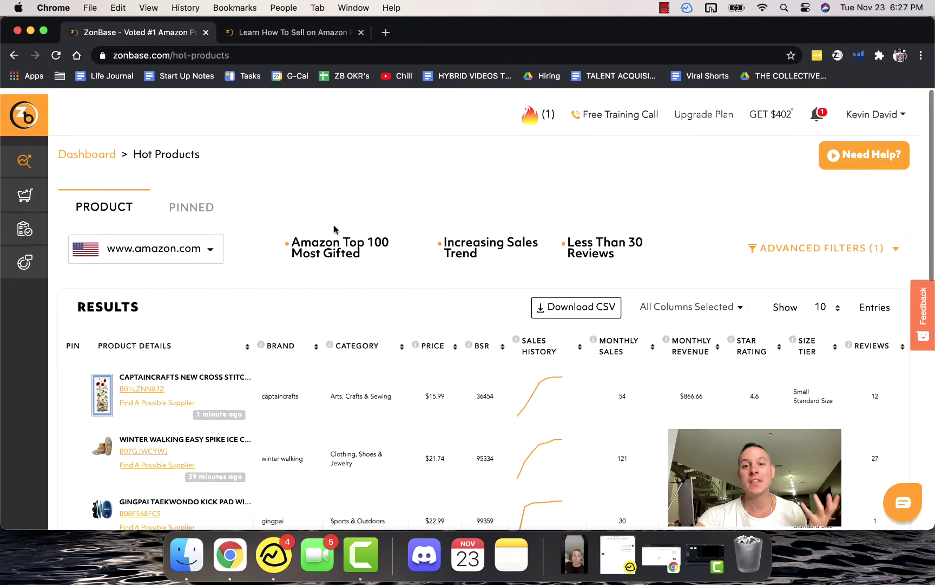
scroll(284, 467, down, 1)
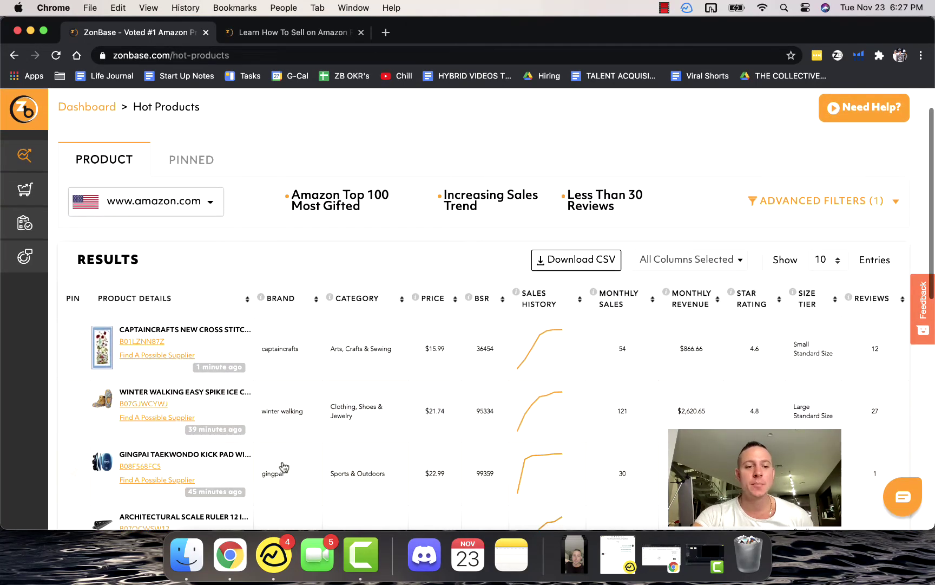
click(74, 349)
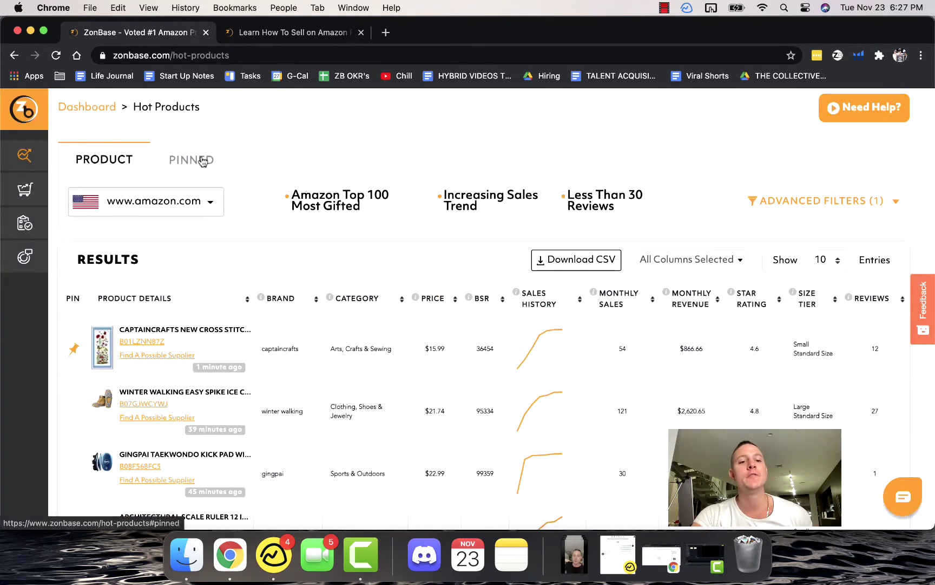
click(202, 158)
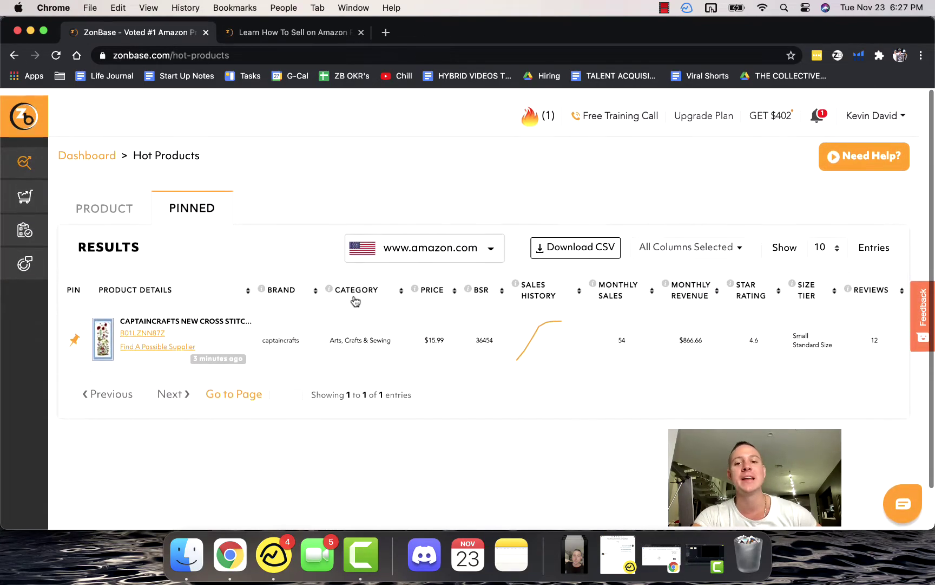
Open the Product Validator page, then move on to the Sales Estimator tool
mouse_move(24, 155)
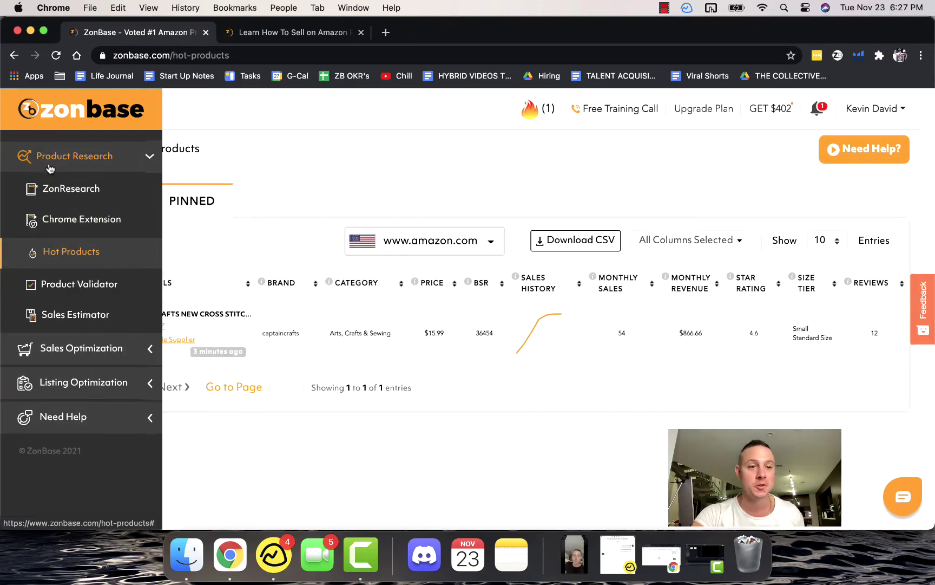
click(95, 285)
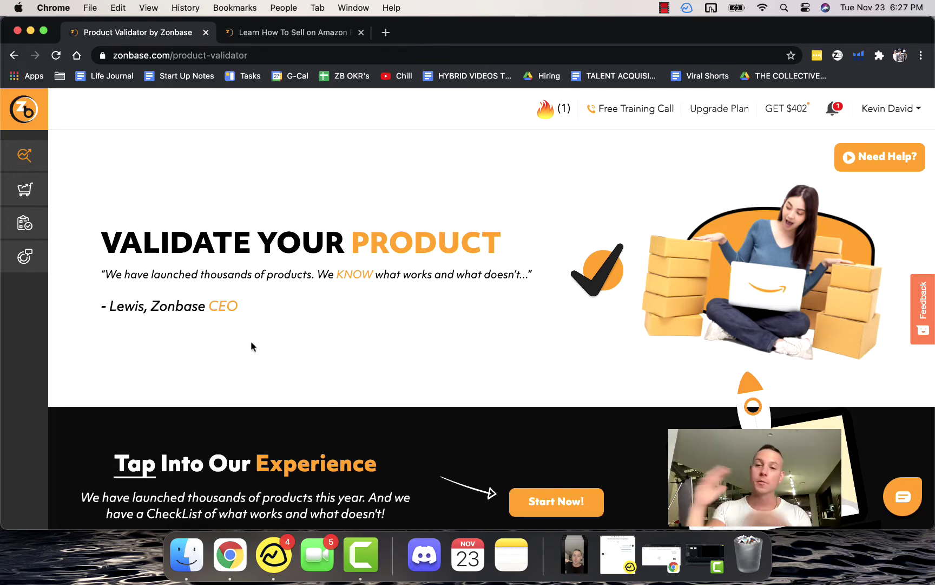
mouse_move(25, 156)
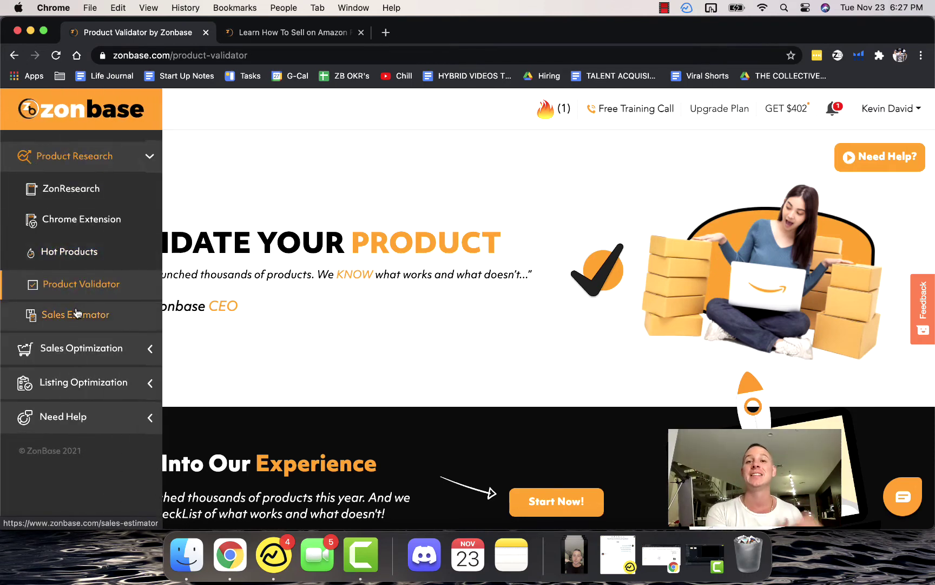
click(93, 315)
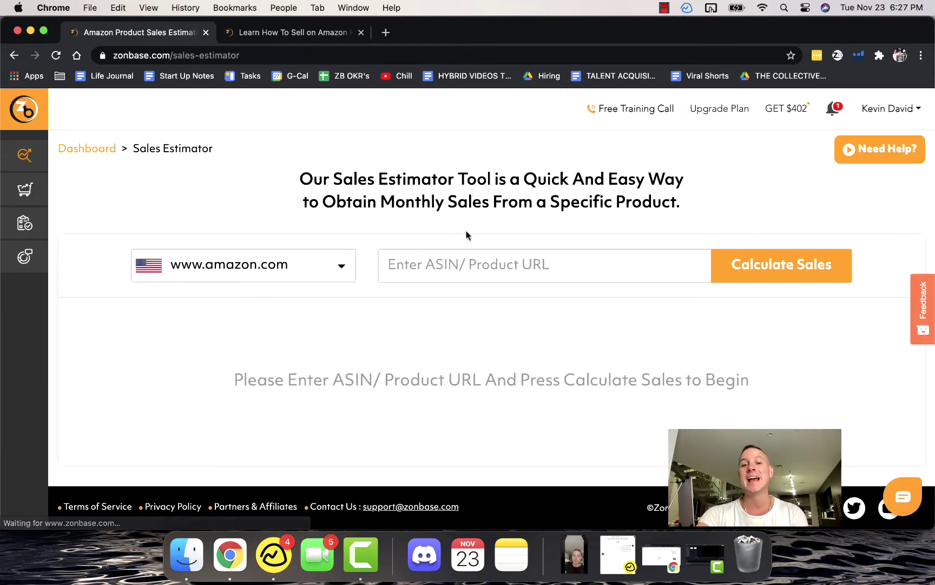
Open amazon.com in a new tab and go to the Presto 02144 Digital Canner product page
click(385, 32)
text(amazon.com)
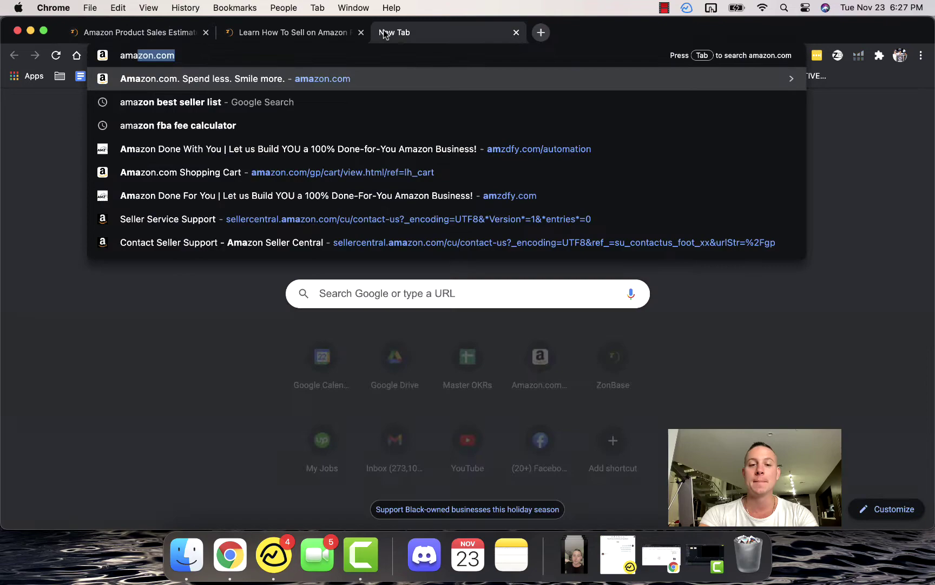
key(Return)
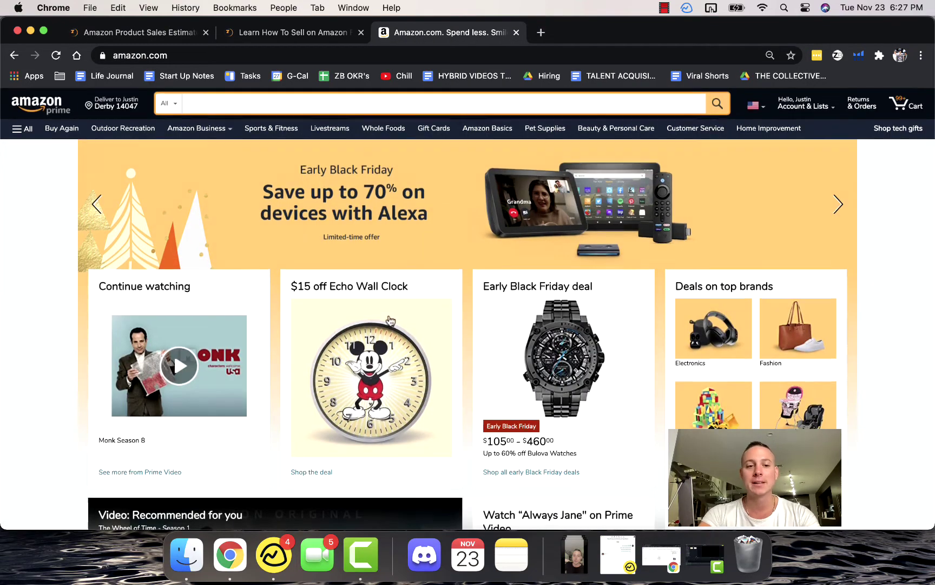
scroll(391, 321, down, 5)
scroll(391, 321, down, 7)
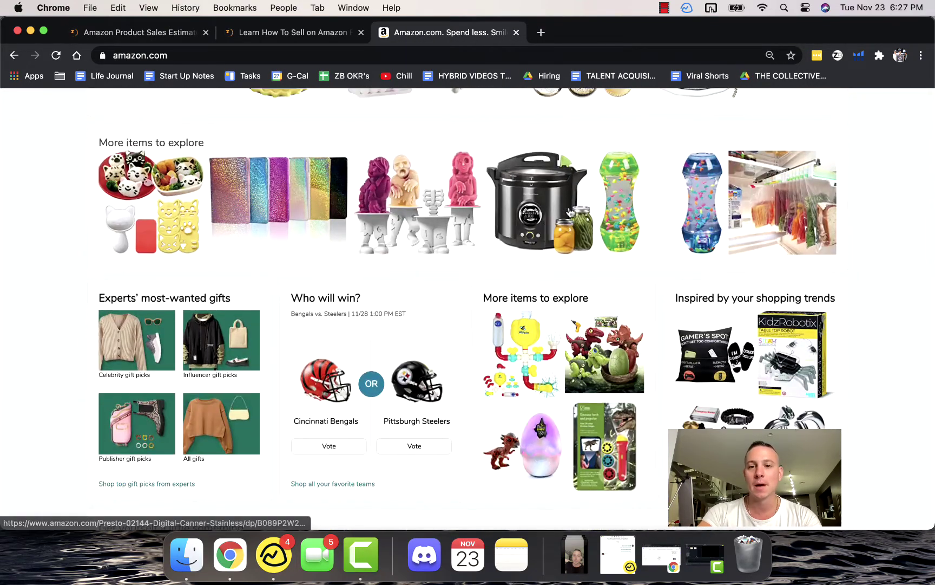
click(533, 211)
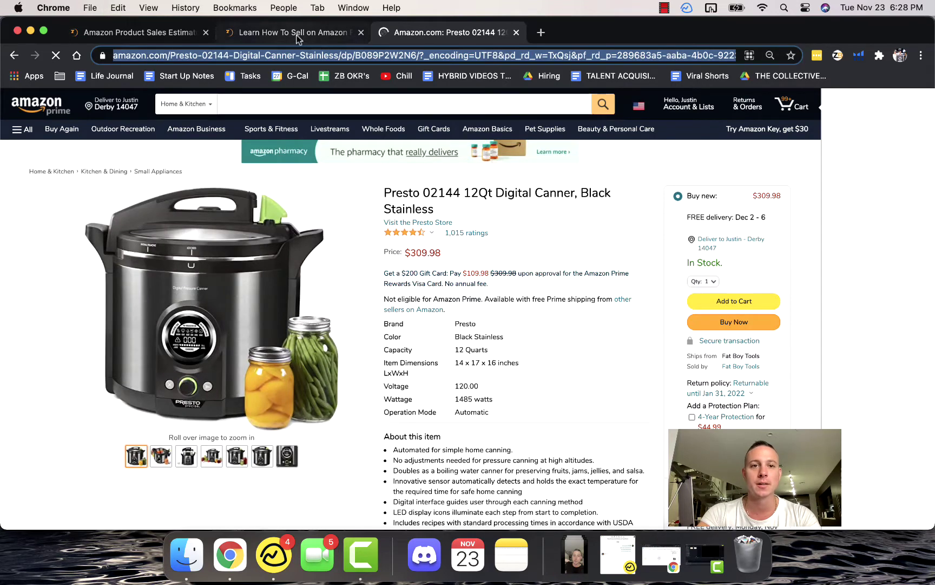
Paste the canner's URL into Sales Estimator and calculate: 340 units, $88,427.80 monthly revenue
click(325, 32)
click(138, 32)
key(super+v)
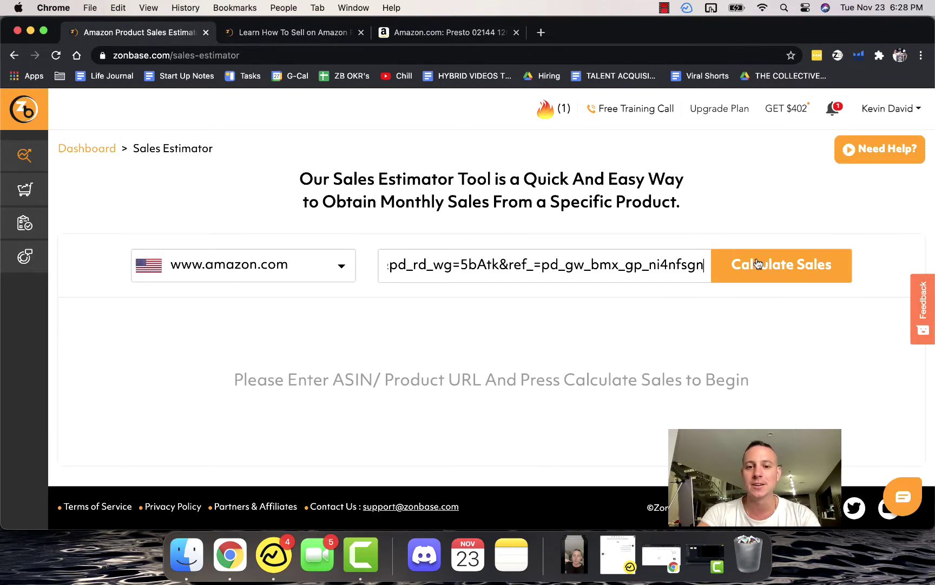
click(758, 265)
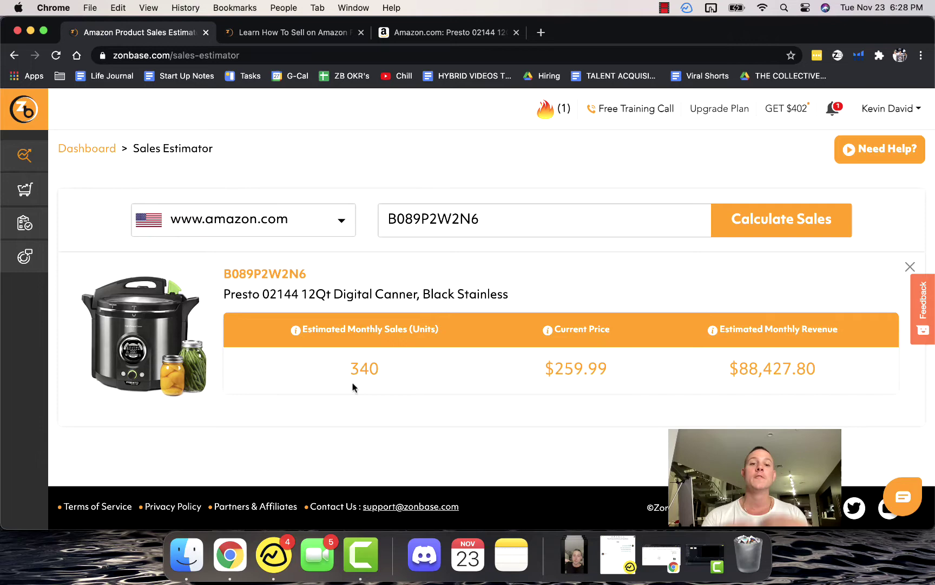
Search the Keywords tool for 'basketball'
mouse_move(54, 216)
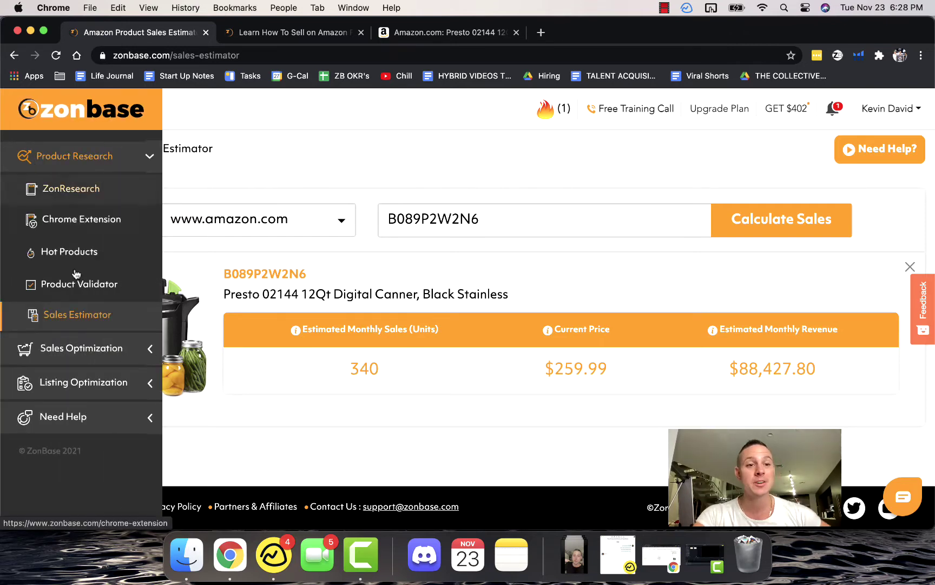
click(84, 349)
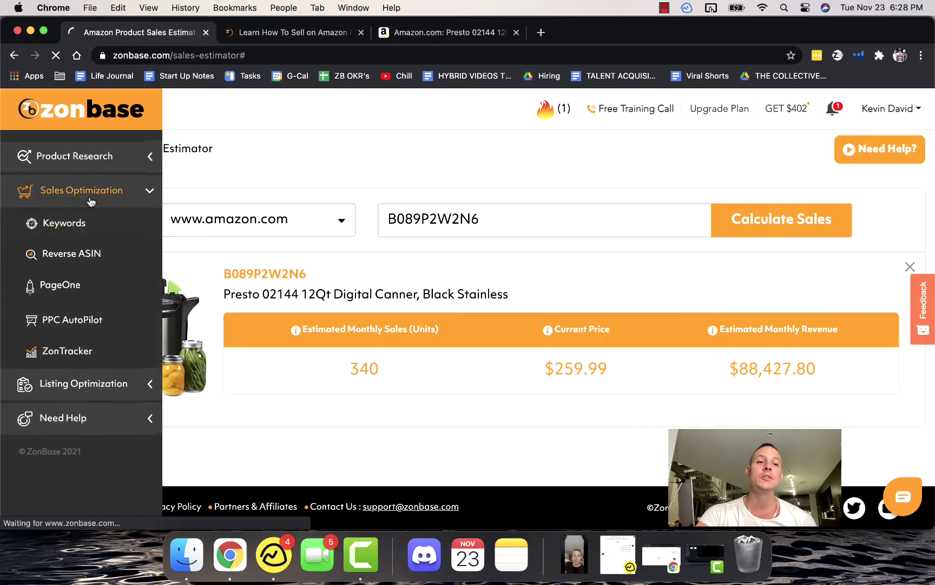
click(482, 268)
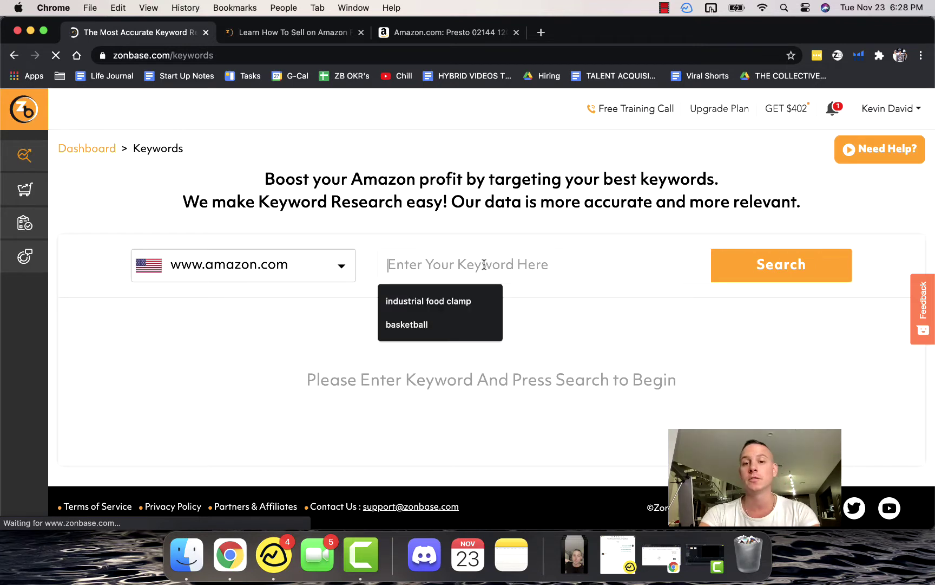
text(basketball)
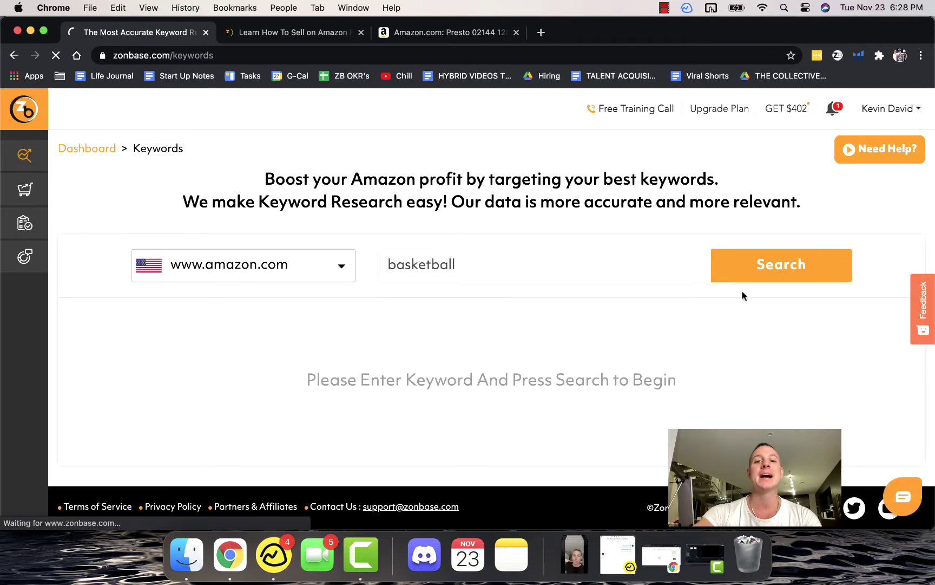
click(802, 271)
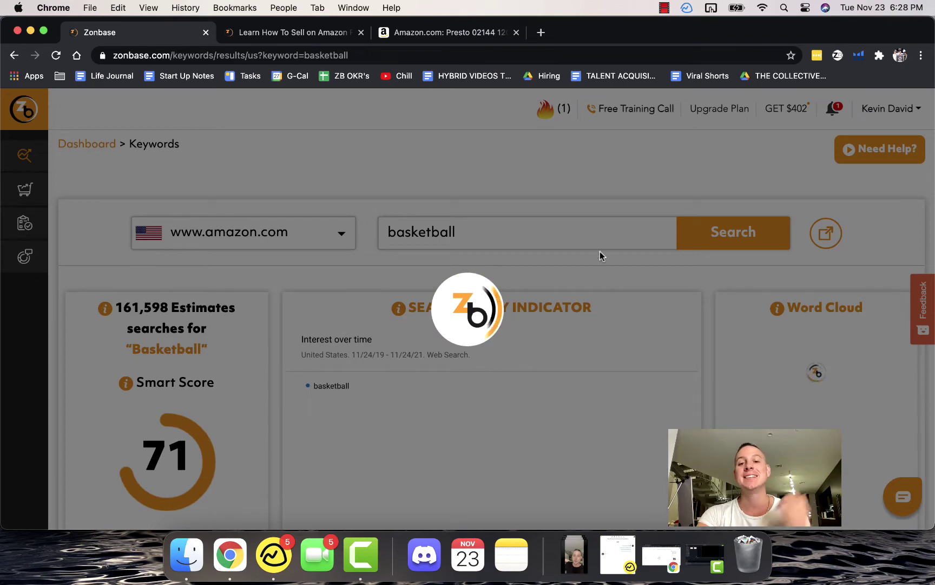
Sort related keywords by Estimated Monthly Search Volume, highest first
scroll(599, 251, down, 10)
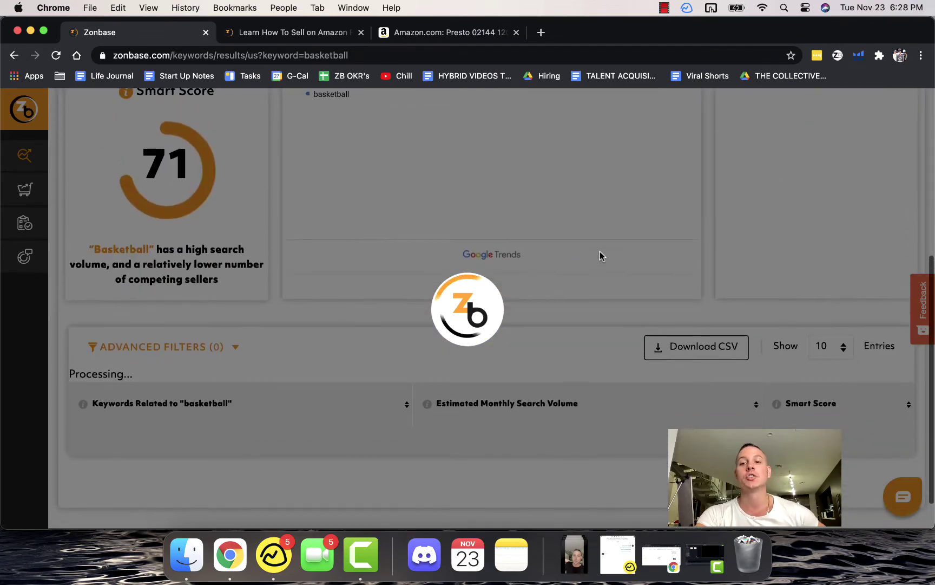
scroll(600, 251, up, 5)
scroll(429, 258, down, 10)
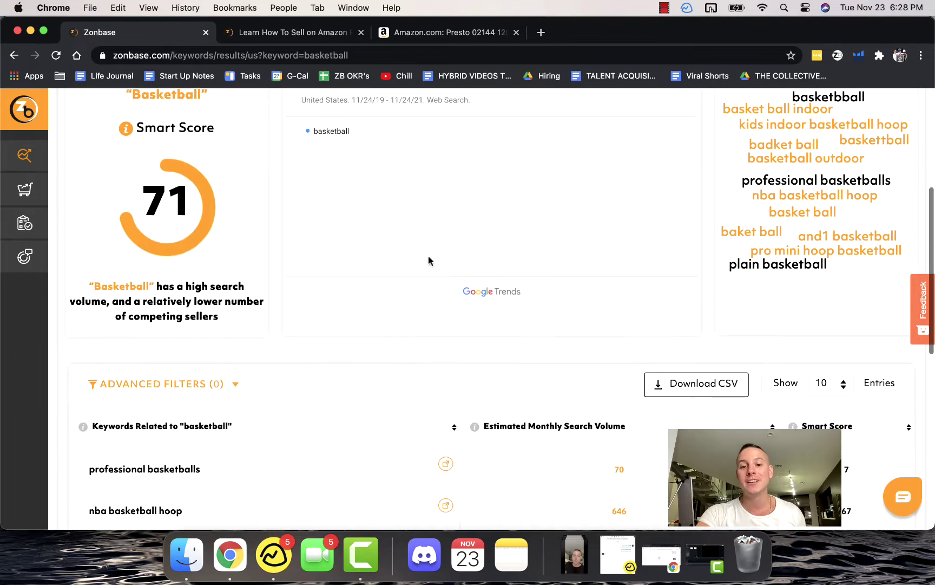
click(577, 183)
click(568, 194)
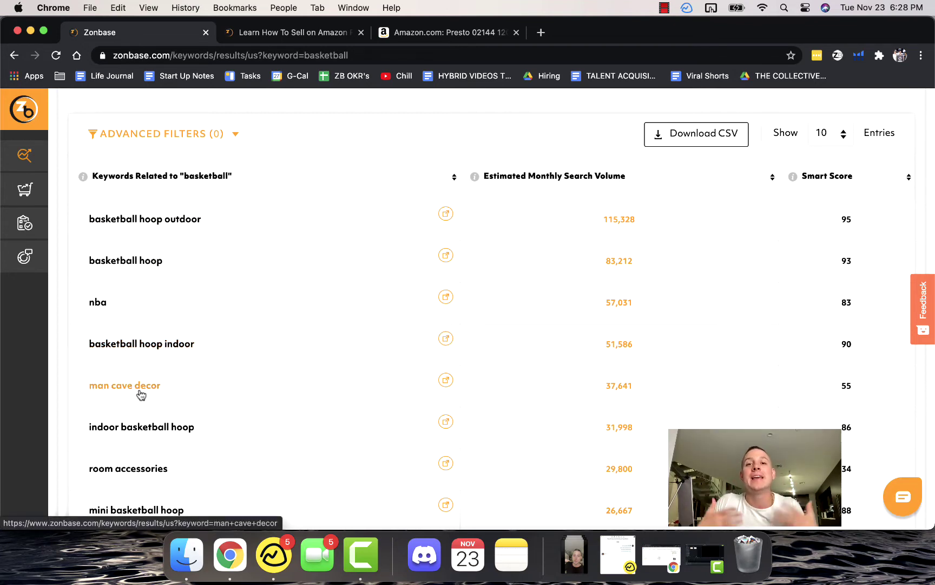
scroll(109, 303, up, 10)
Open the Reverse ASIN tool and copy the Presto canner's Amazon product URL
mouse_move(53, 174)
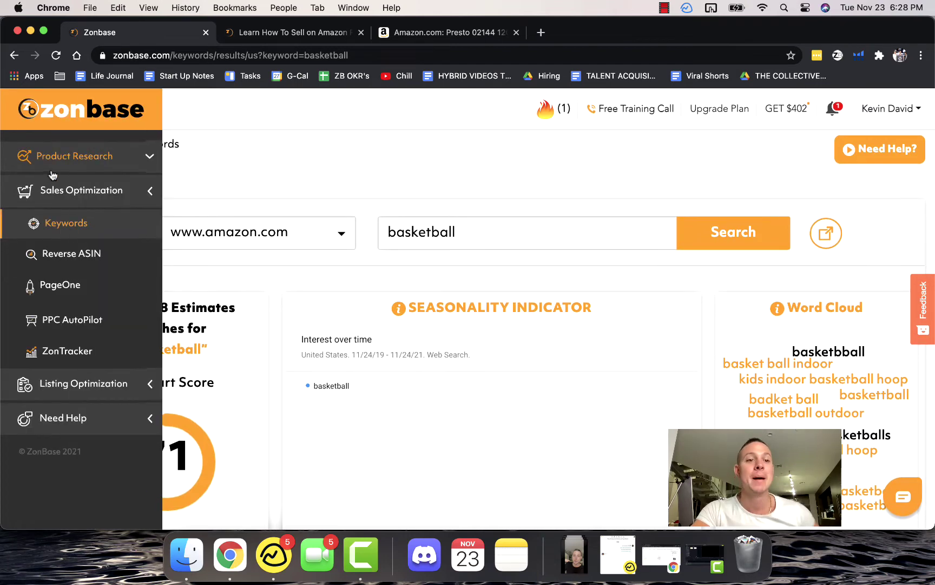
click(83, 253)
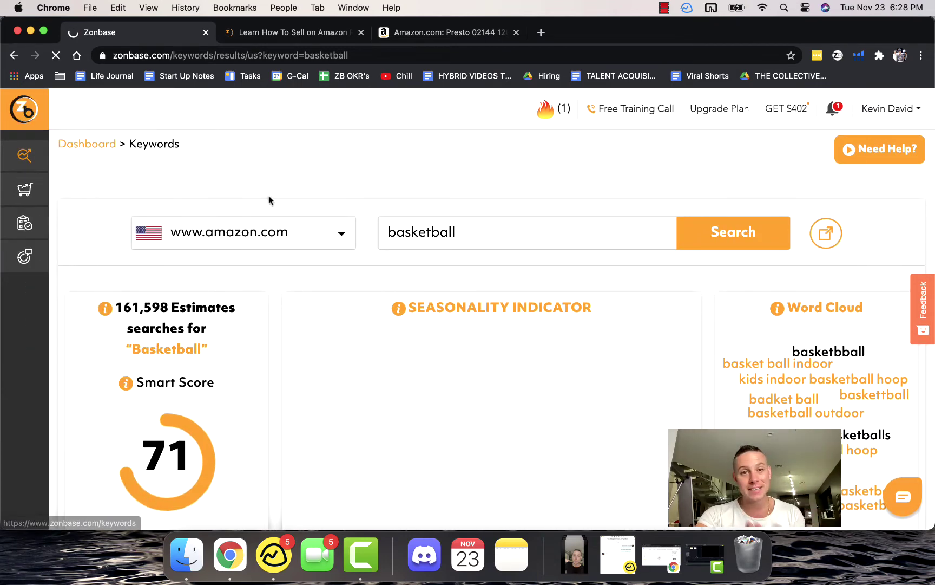
click(464, 33)
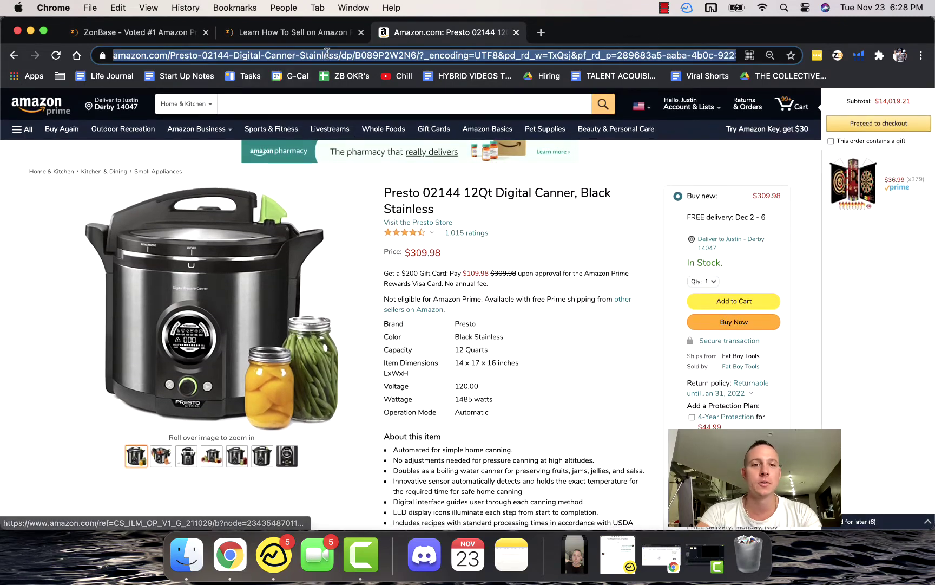
click(377, 59)
click(295, 34)
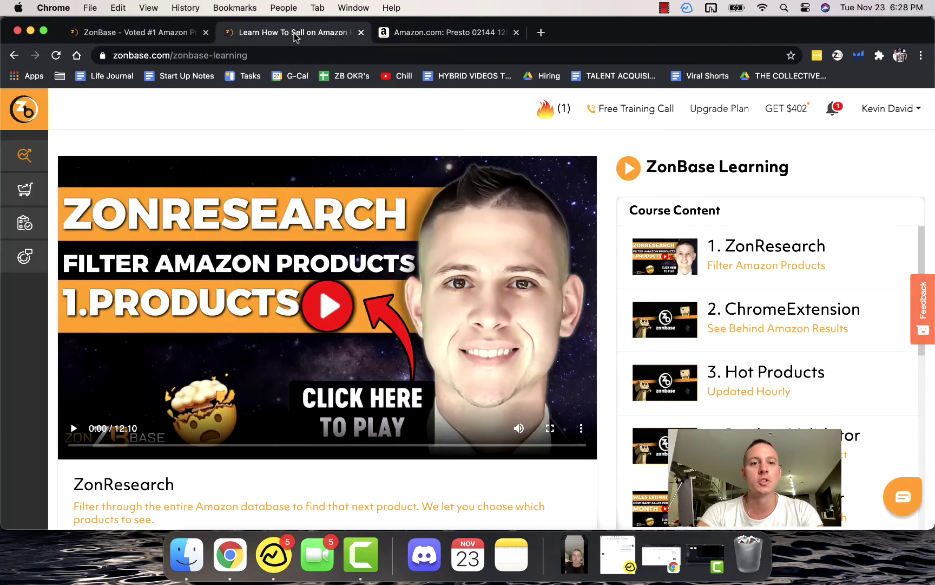
click(169, 31)
Paste the canner URL into Reverse ASIN, search, and analyze its ranking keywords
click(460, 269)
key(super+v)
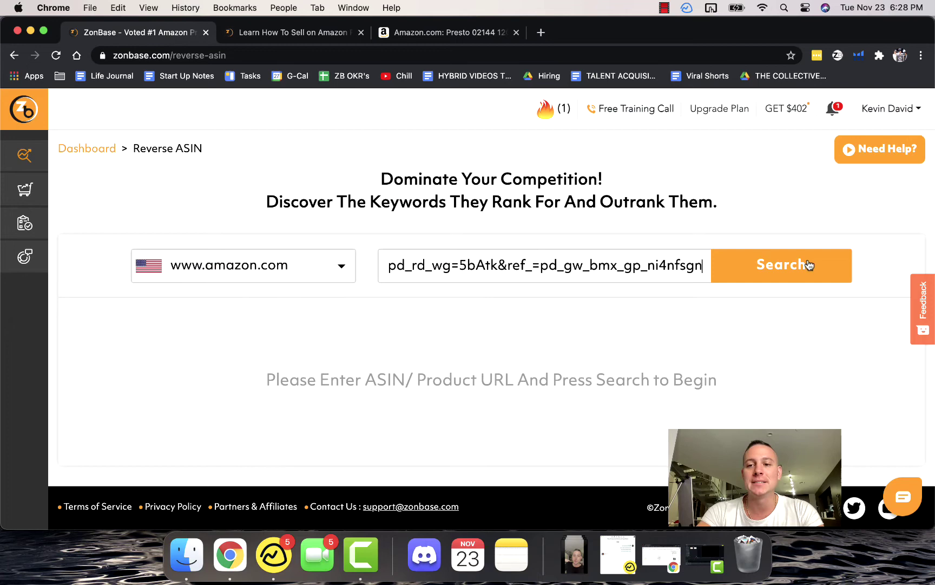
click(810, 260)
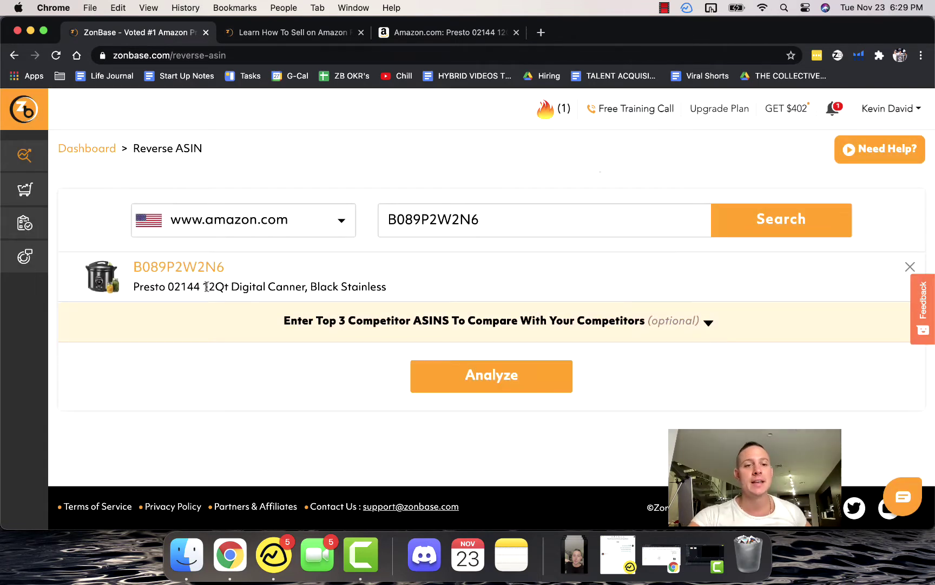
click(502, 383)
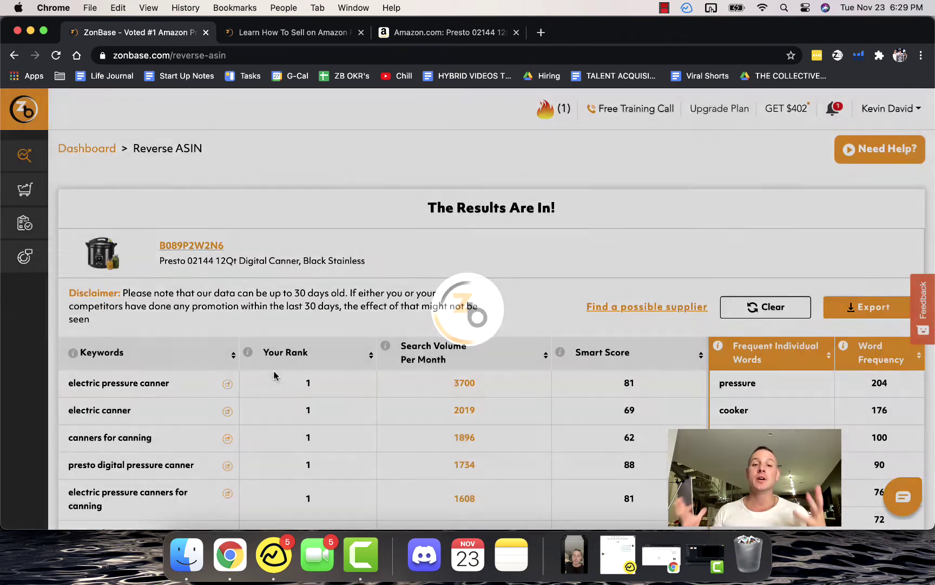
scroll(210, 276, down, 5)
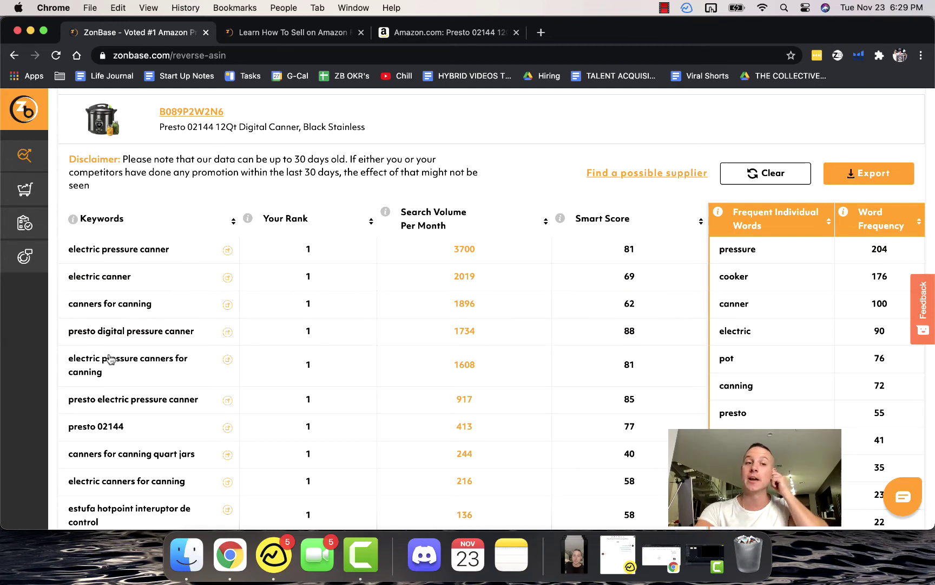
scroll(168, 370, up, 3)
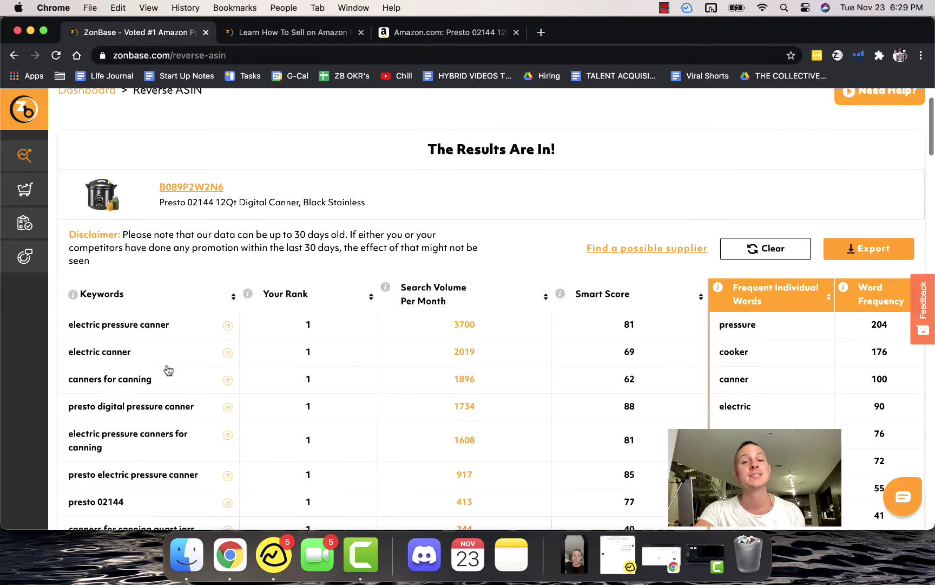
mouse_move(87, 261)
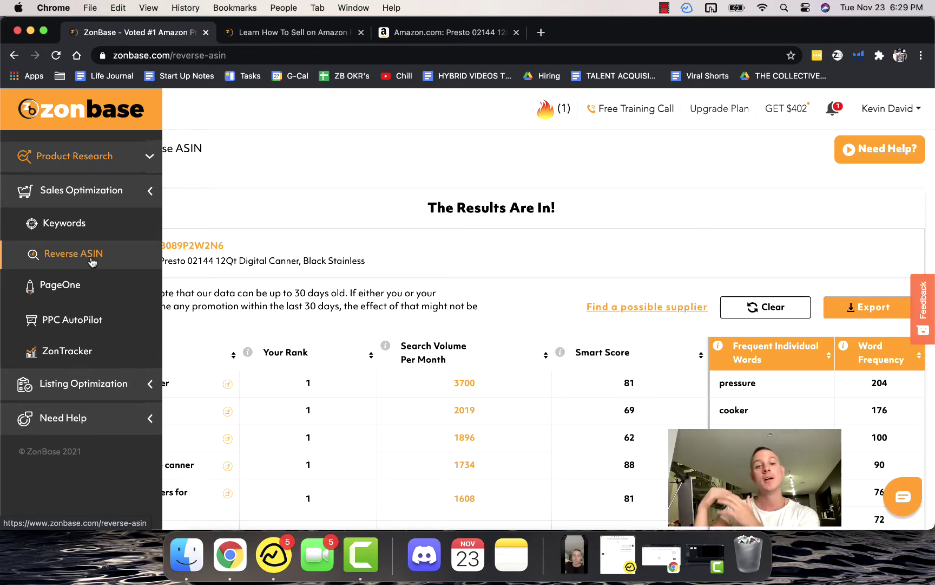
Visit the PageOne, PPC AutoPilot and ZonTracker pages under Sales Optimization
click(85, 289)
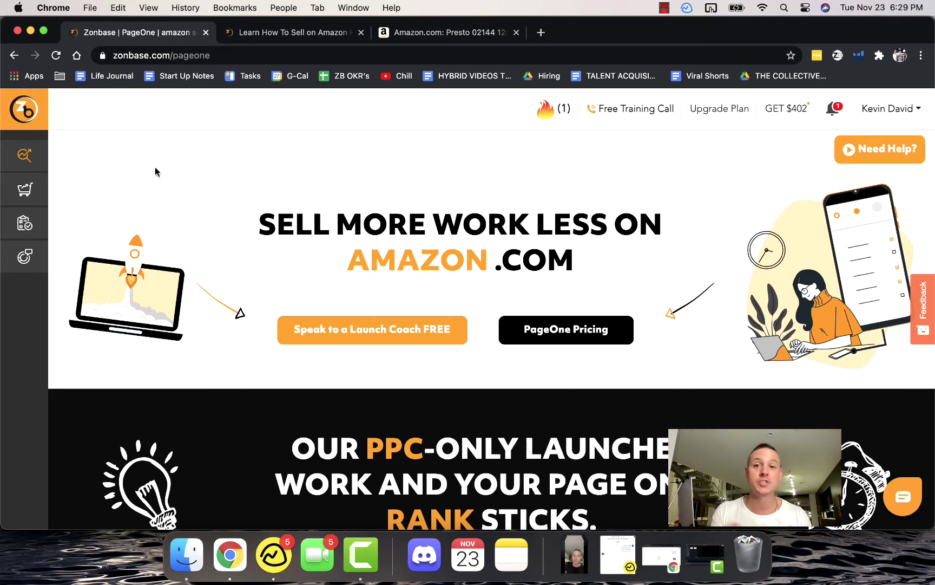
mouse_move(28, 190)
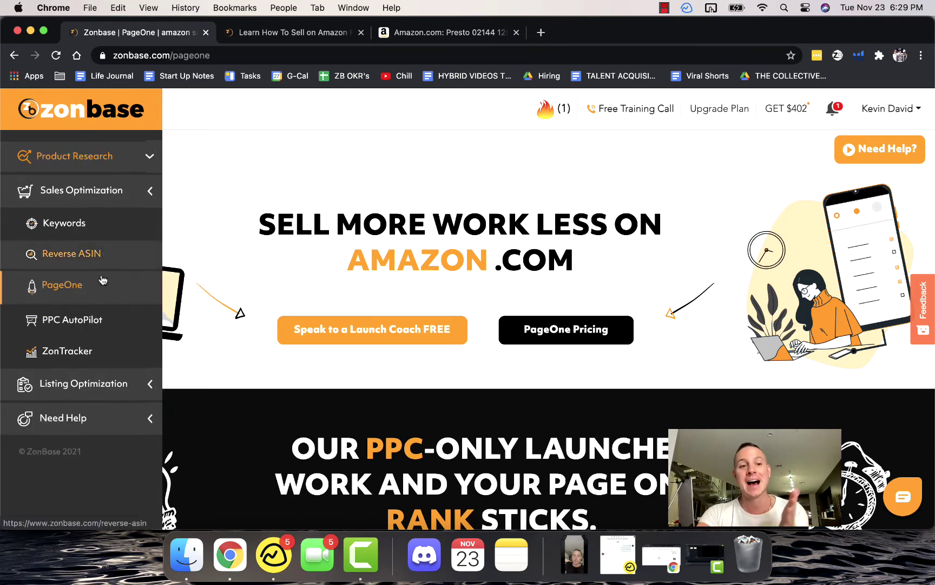
click(90, 327)
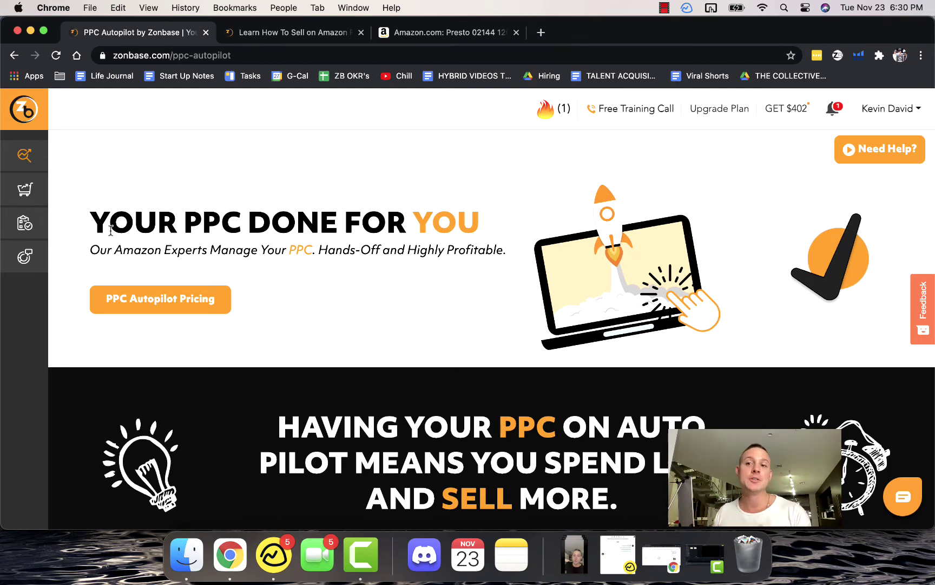
mouse_move(38, 203)
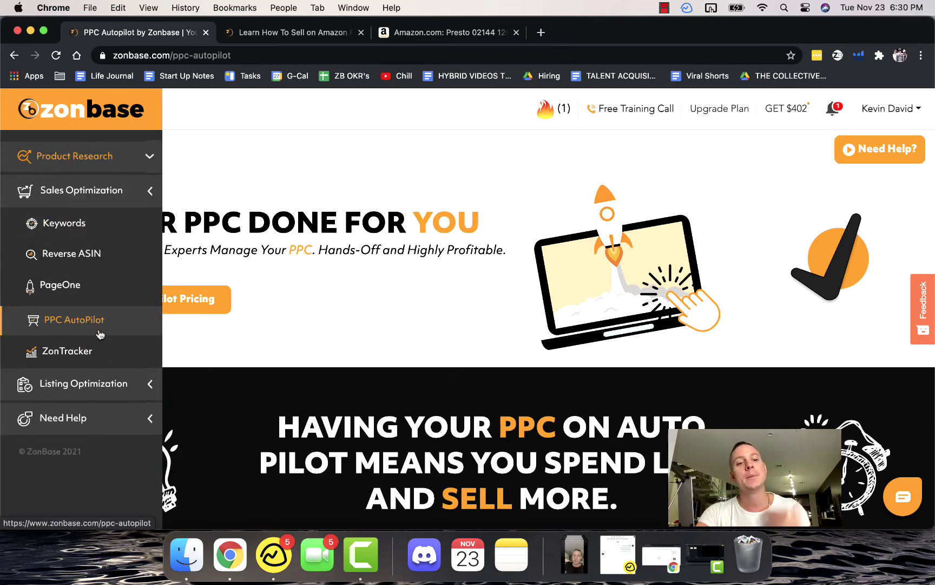
click(86, 352)
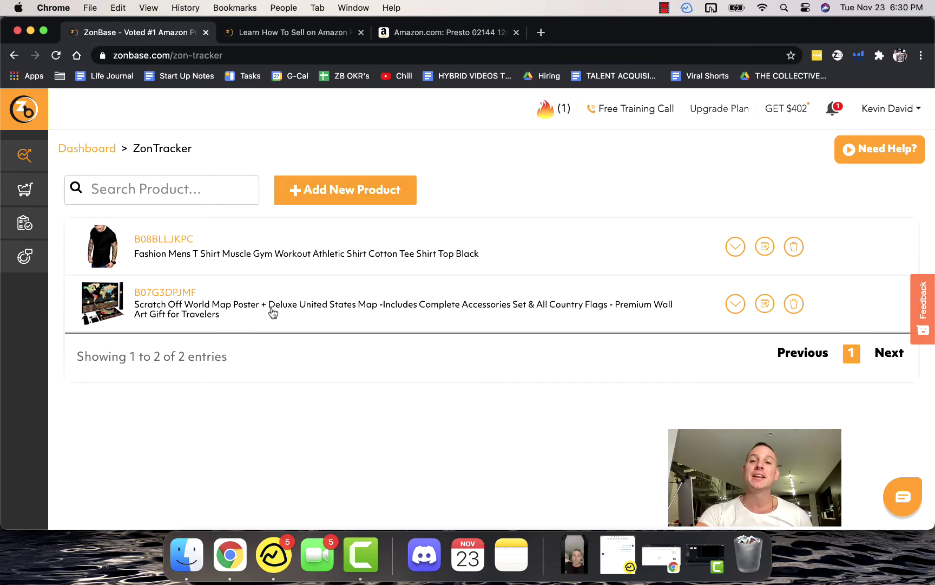
Check listing B07G3DPJMF on Amazon, then expand its tracked keyword 'scratch off map' (rank 3)
click(188, 294)
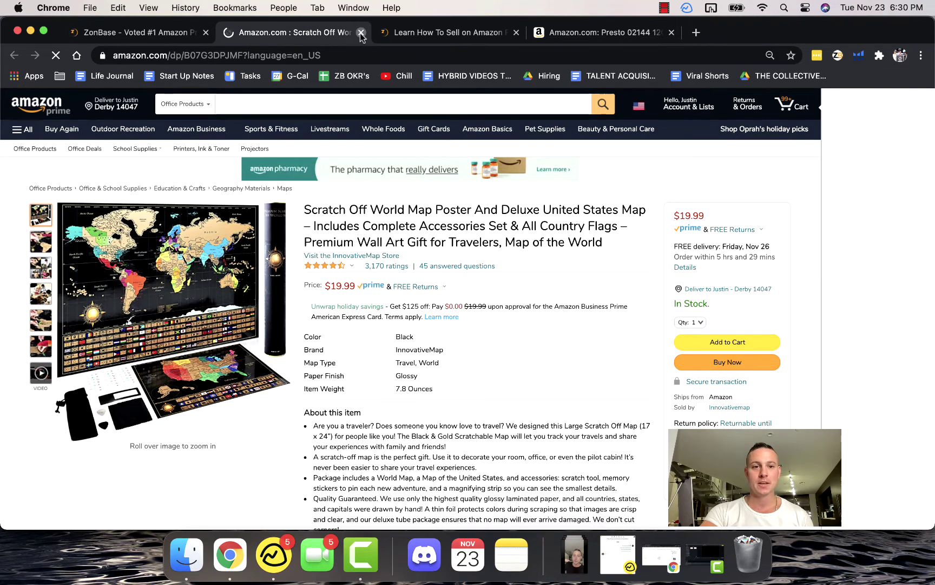
click(361, 33)
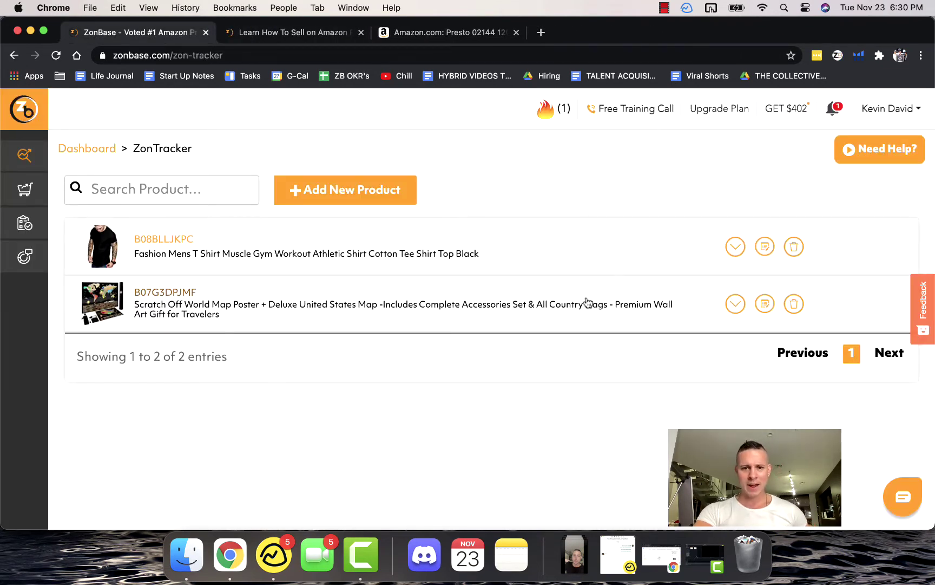
click(734, 304)
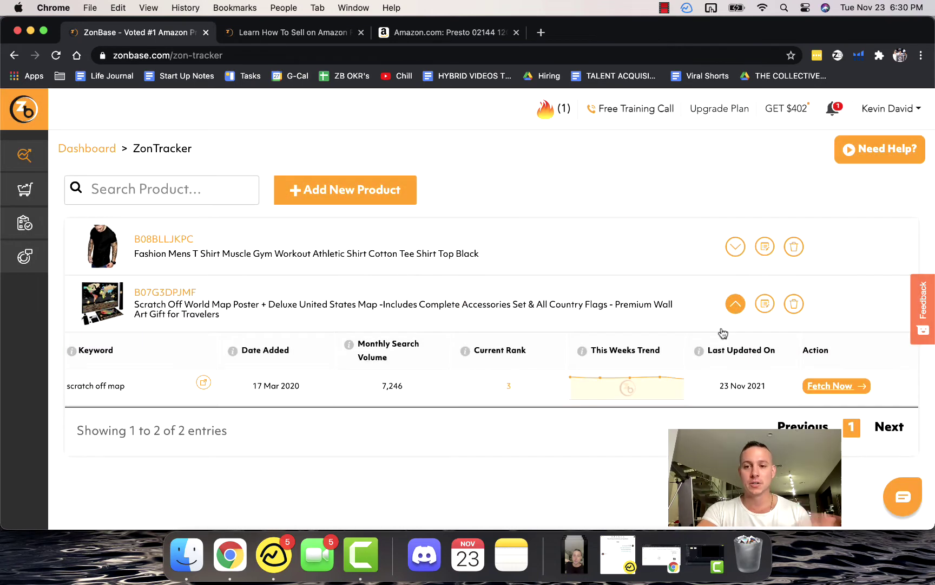
mouse_move(584, 384)
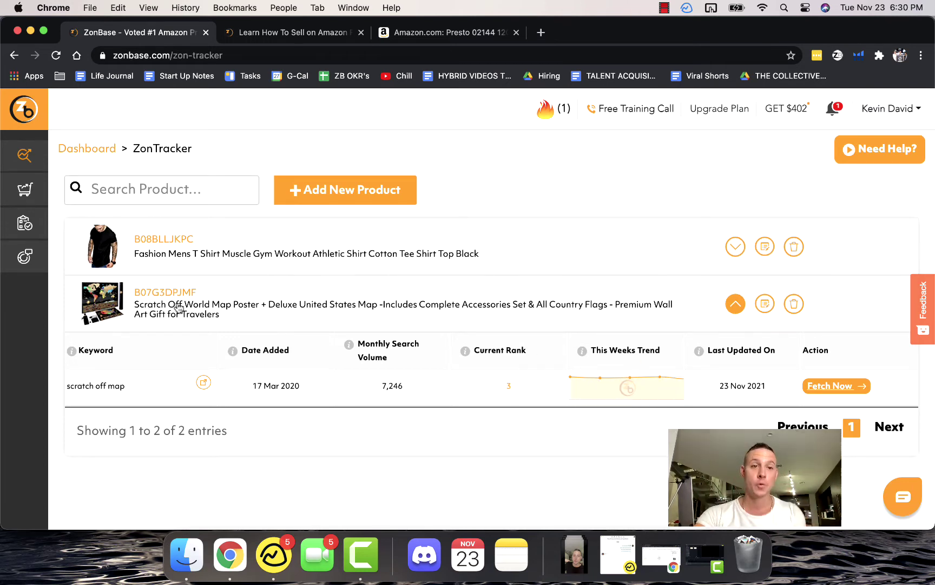
Open Listify and grab the Presto 02144 12Qt Digital Canner's Amazon URL
mouse_move(53, 256)
click(119, 384)
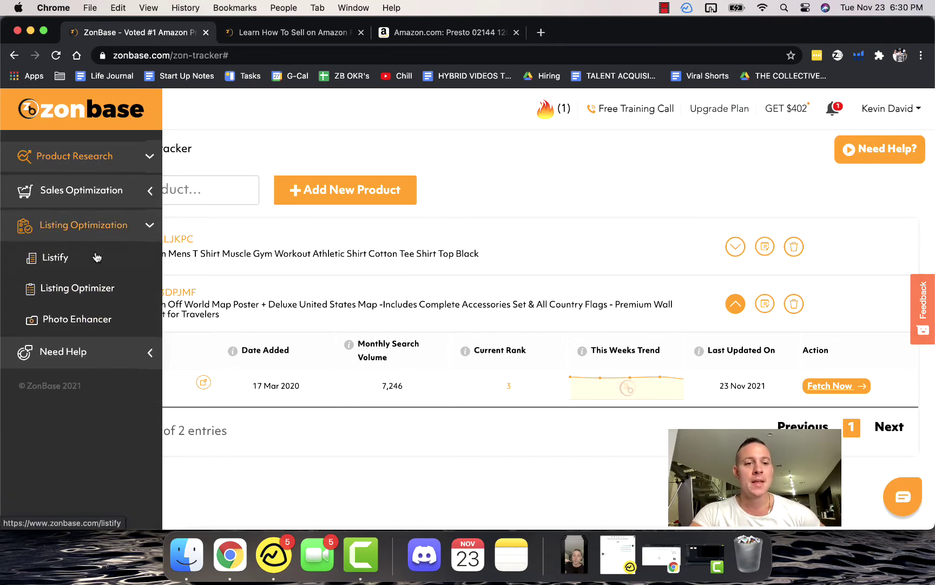
click(101, 261)
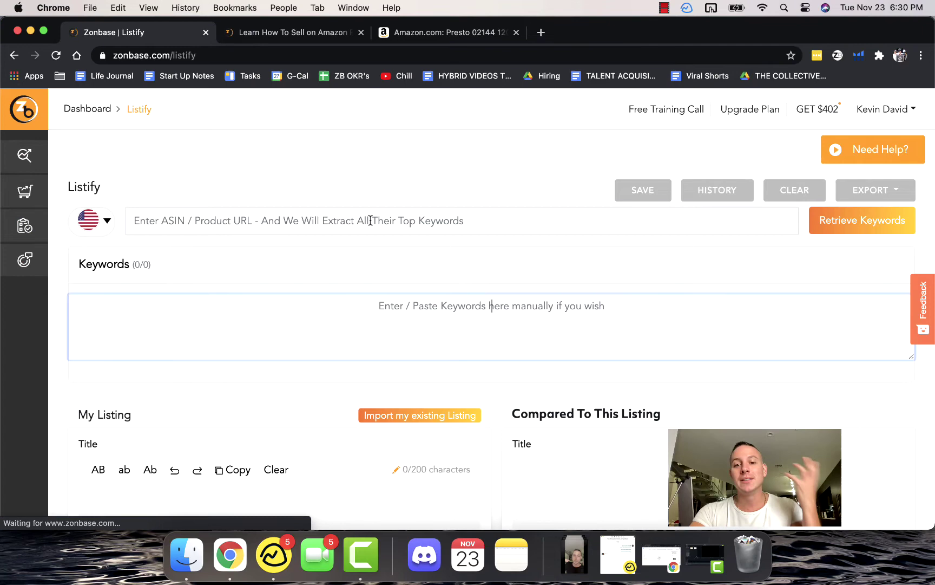
click(450, 34)
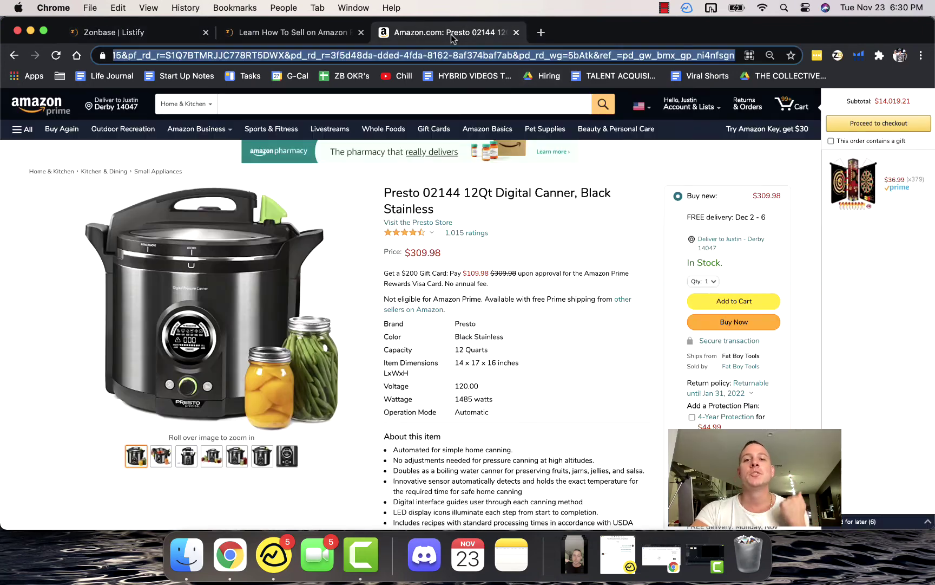
click(130, 32)
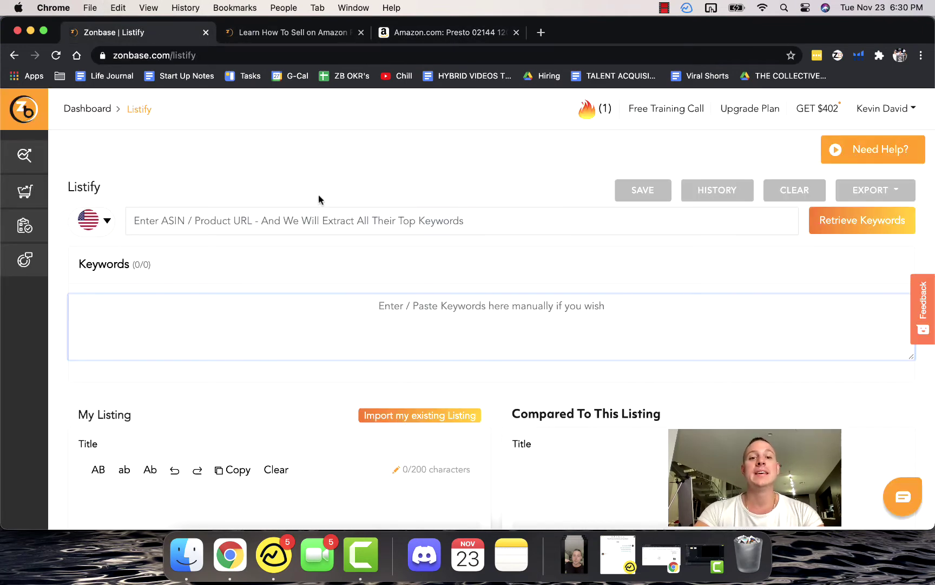
Paste the canner URL into Listify, retrieve its keywords, and scroll to My Listing
click(272, 215)
key(super+v)
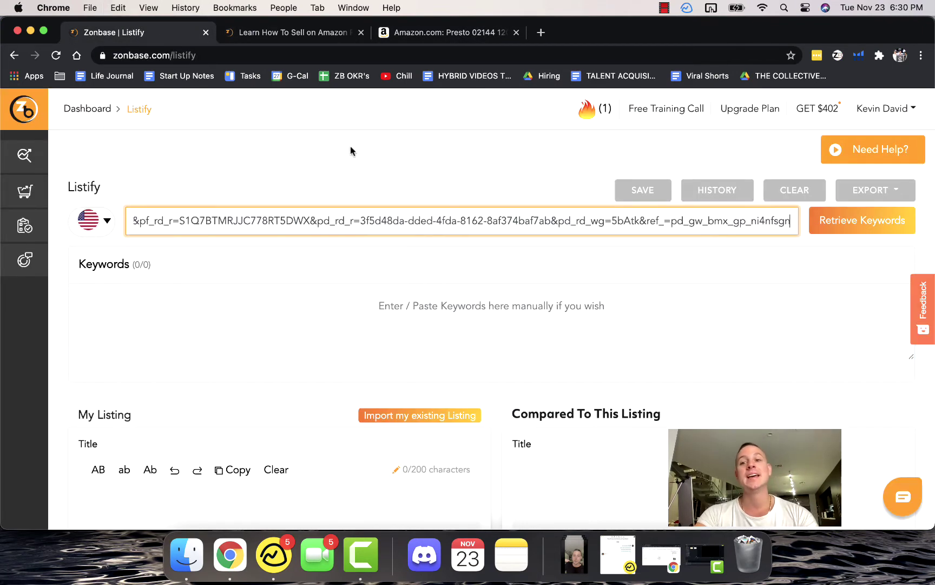
click(849, 226)
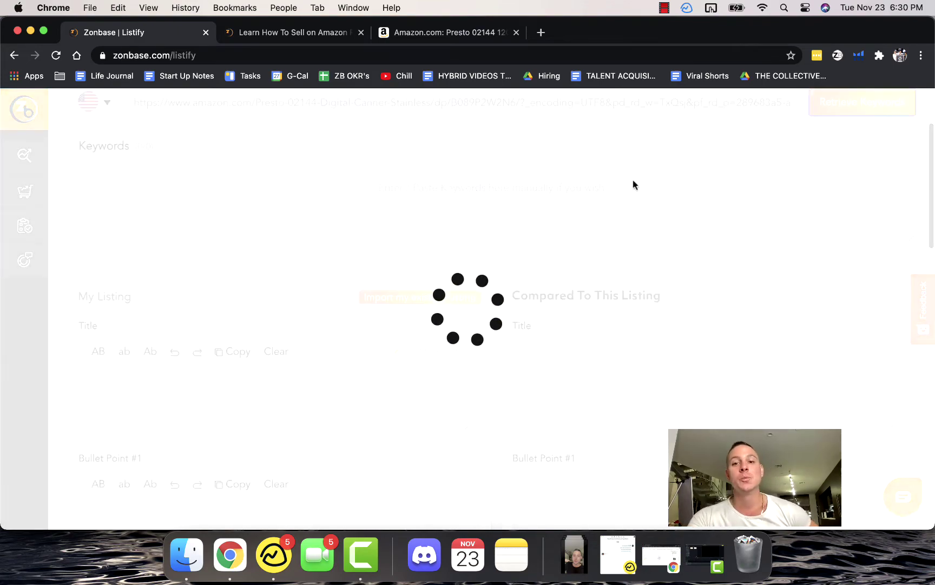
scroll(384, 211, down, 2)
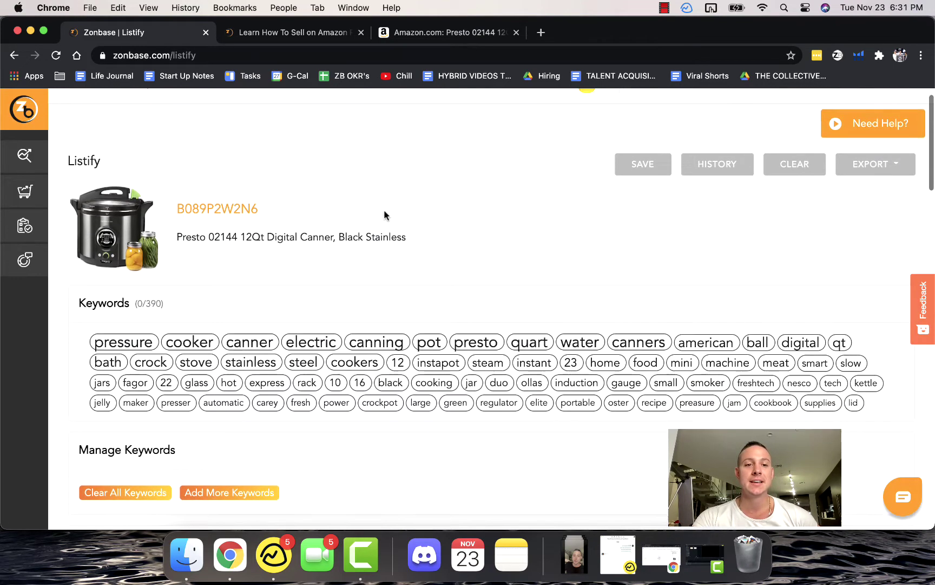
scroll(384, 215, up, 1)
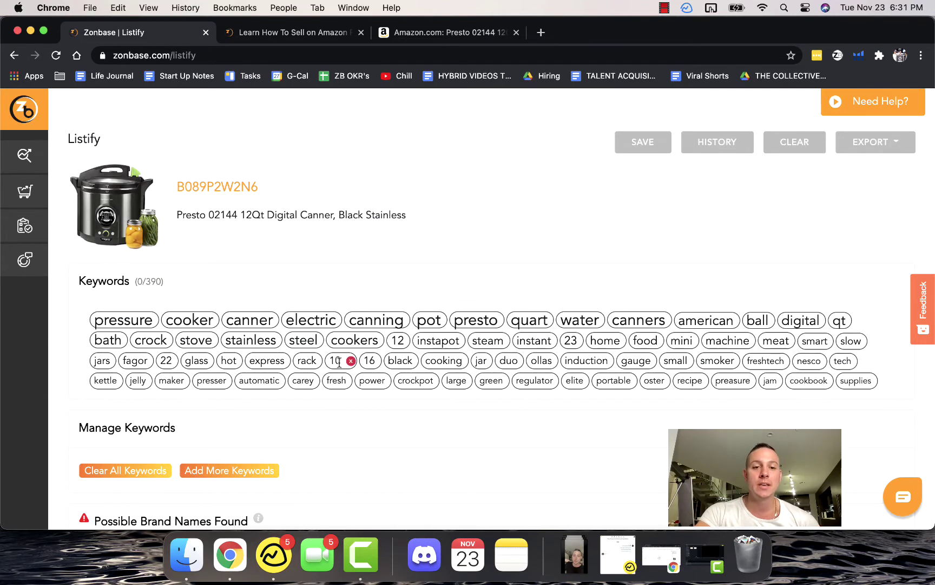
mouse_move(727, 381)
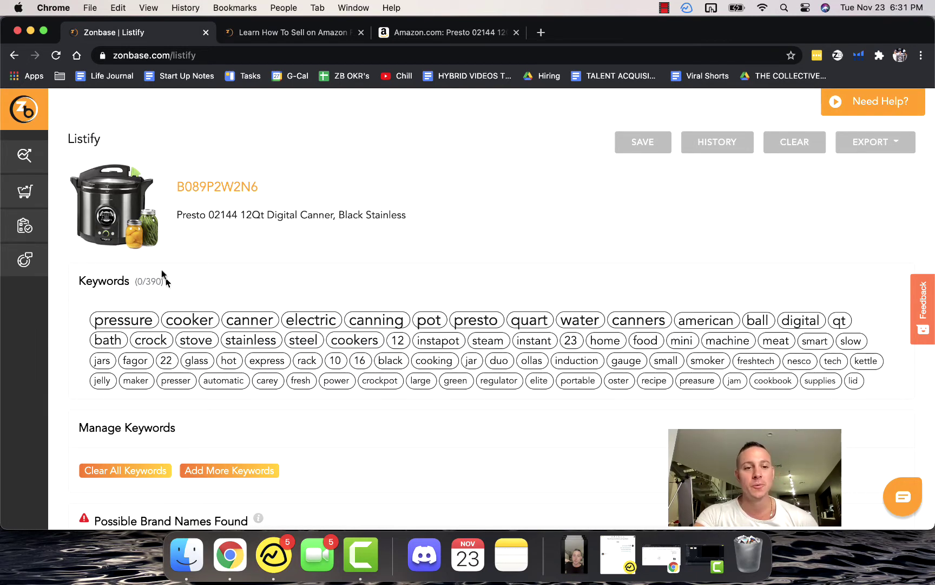
scroll(160, 270, up, 2)
scroll(215, 299, down, 6)
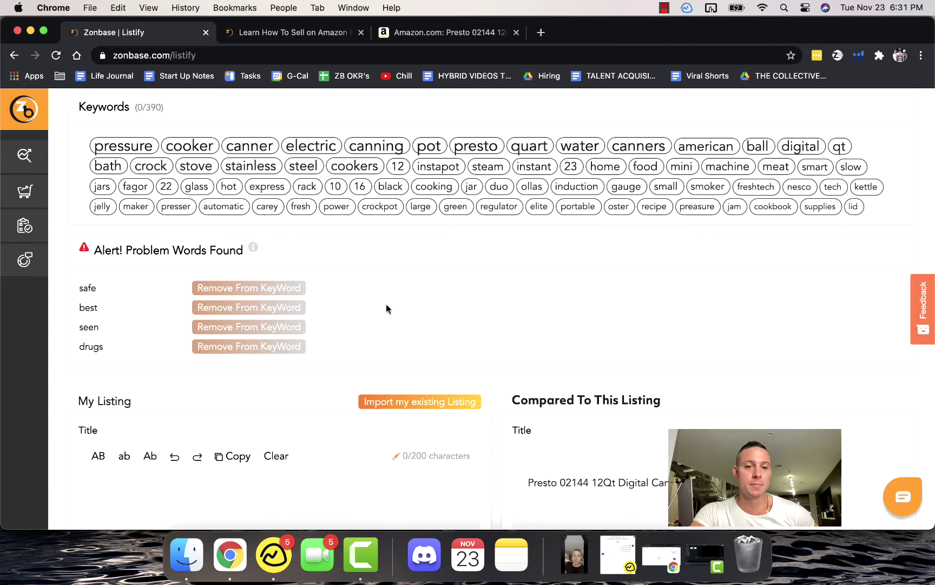
scroll(163, 292, down, 1)
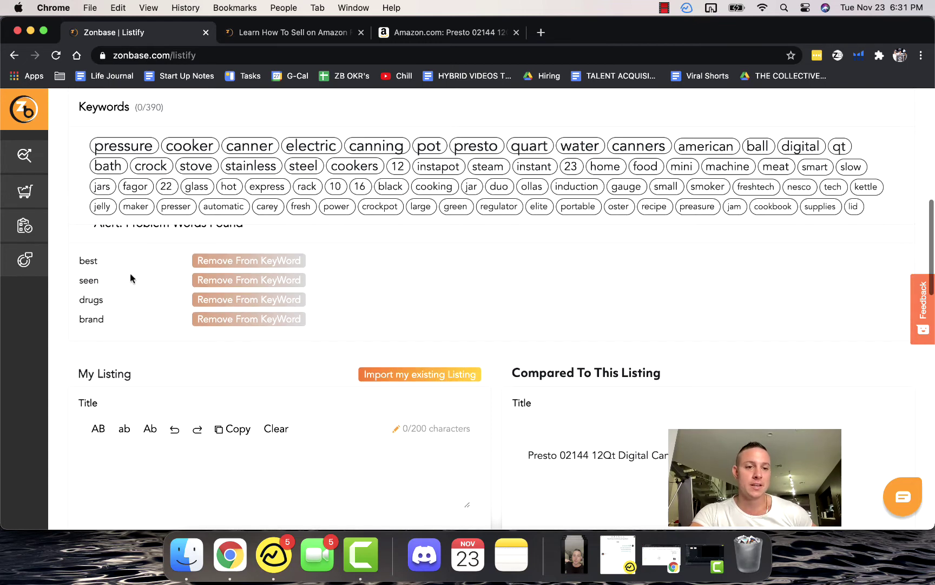
scroll(135, 267, down, 5)
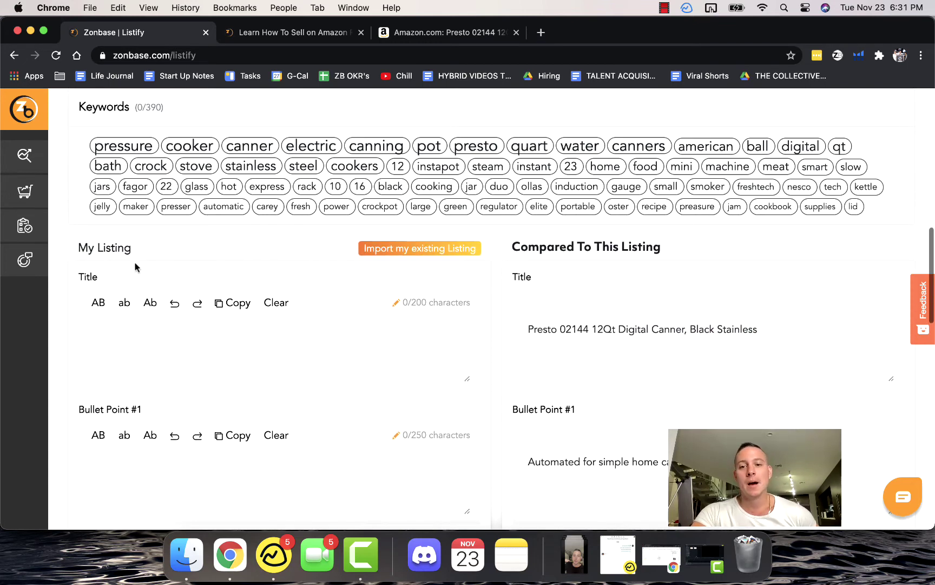
Enter 'Pressure' in the My Listing Title box, then go to Listing Optimizer
click(124, 339)
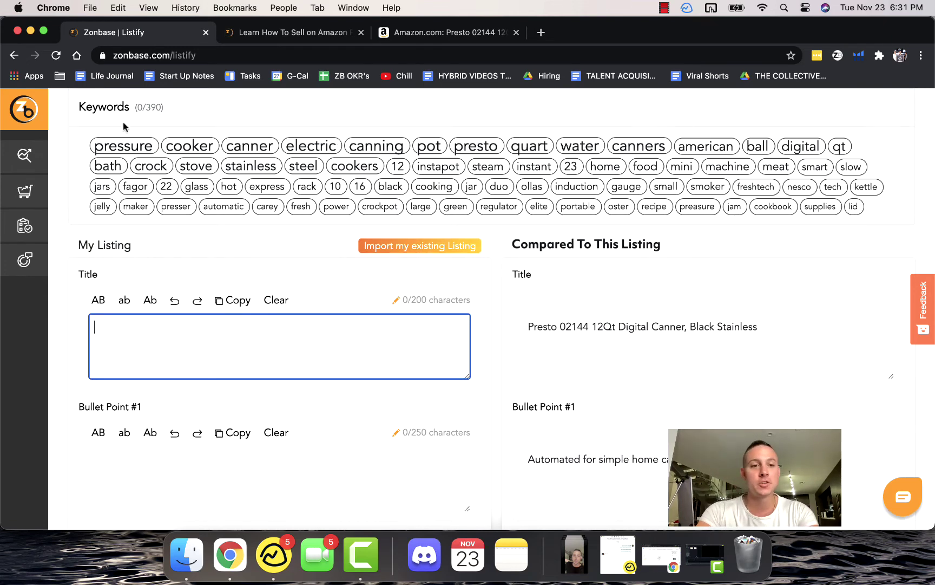
text(Pressure)
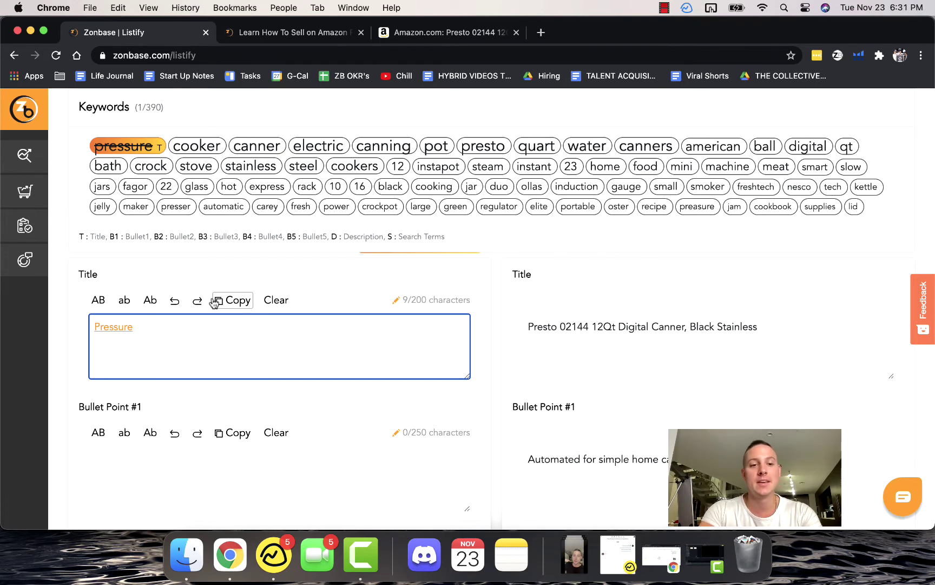
scroll(165, 346, down, 3)
scroll(325, 397, up, 5)
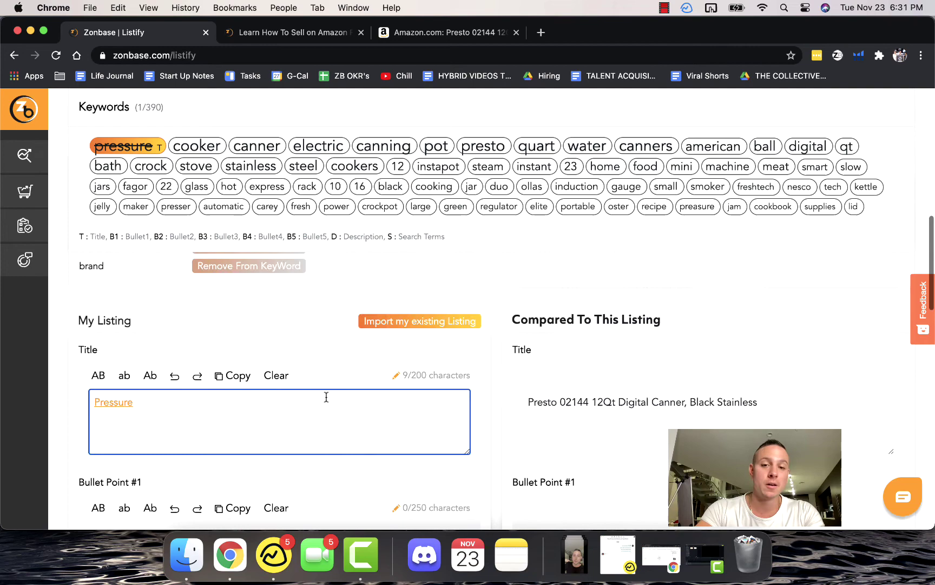
scroll(327, 397, up, 10)
click(62, 295)
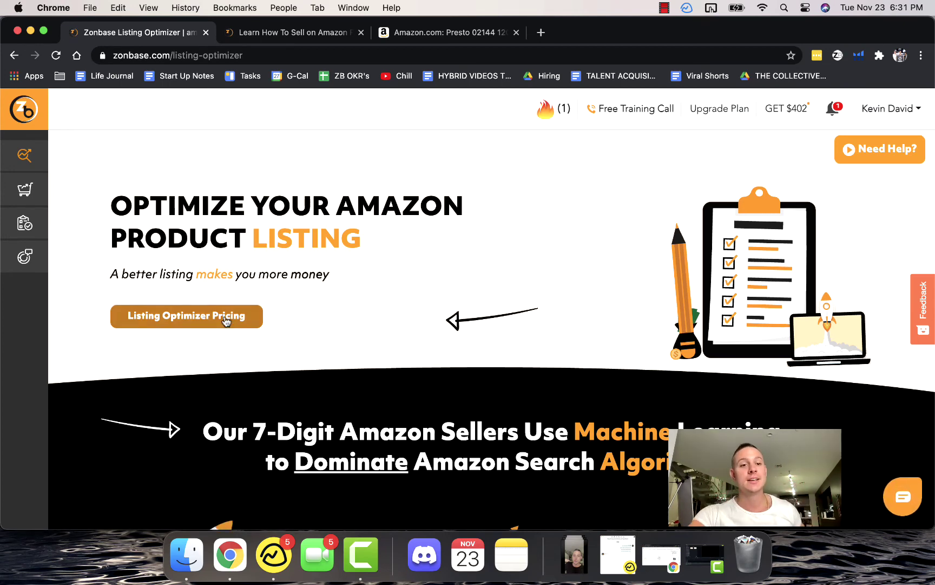
View the Photo Enhancer page, then open Zonbase Learning under Need Help
mouse_move(37, 245)
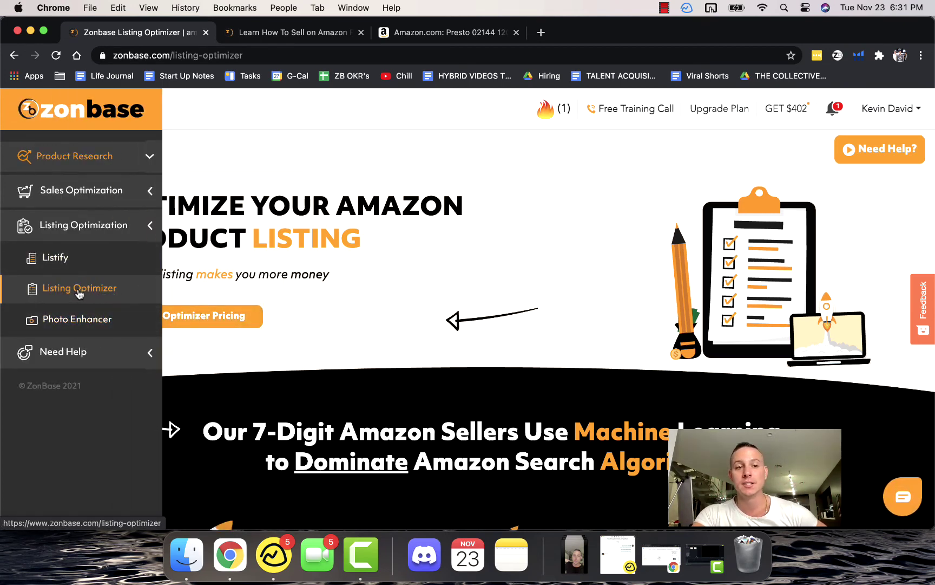
click(98, 319)
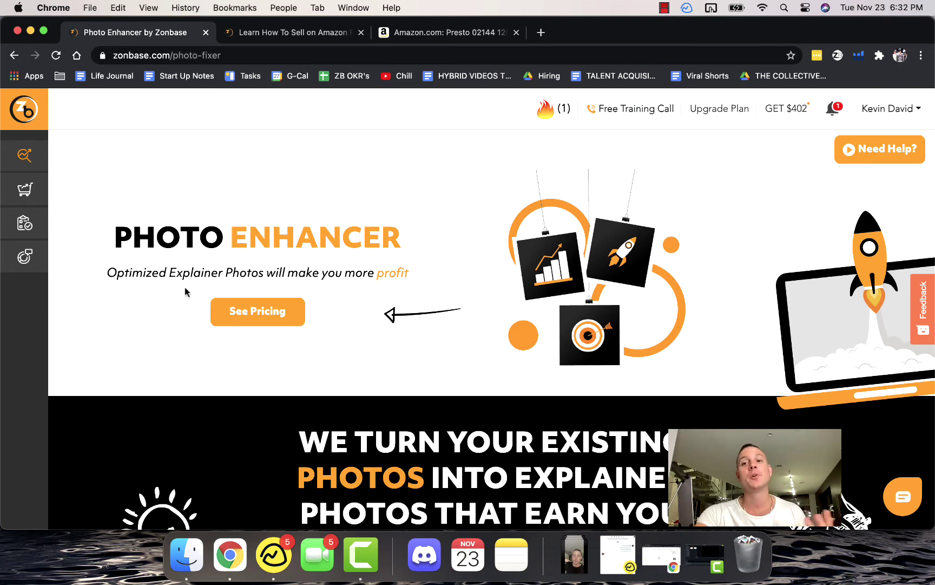
click(77, 353)
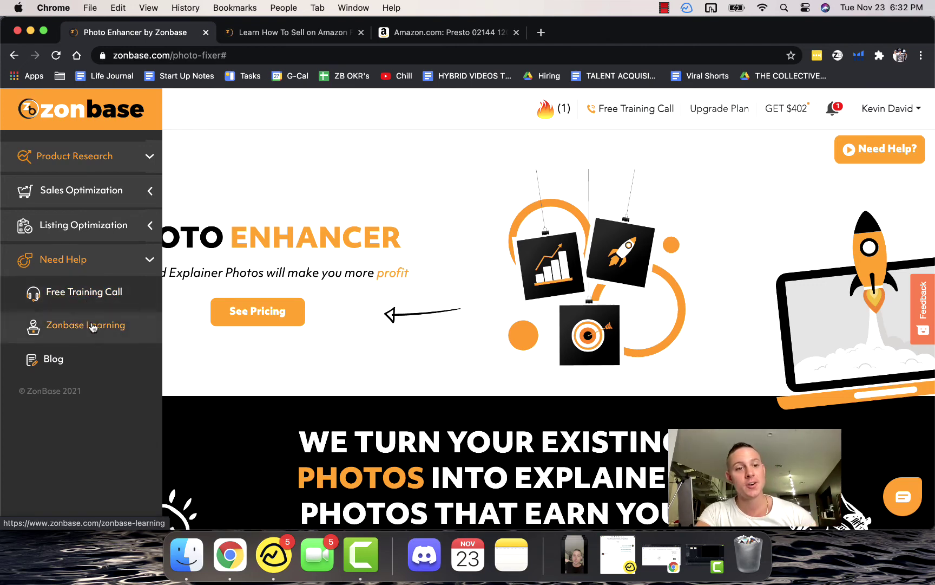
click(93, 329)
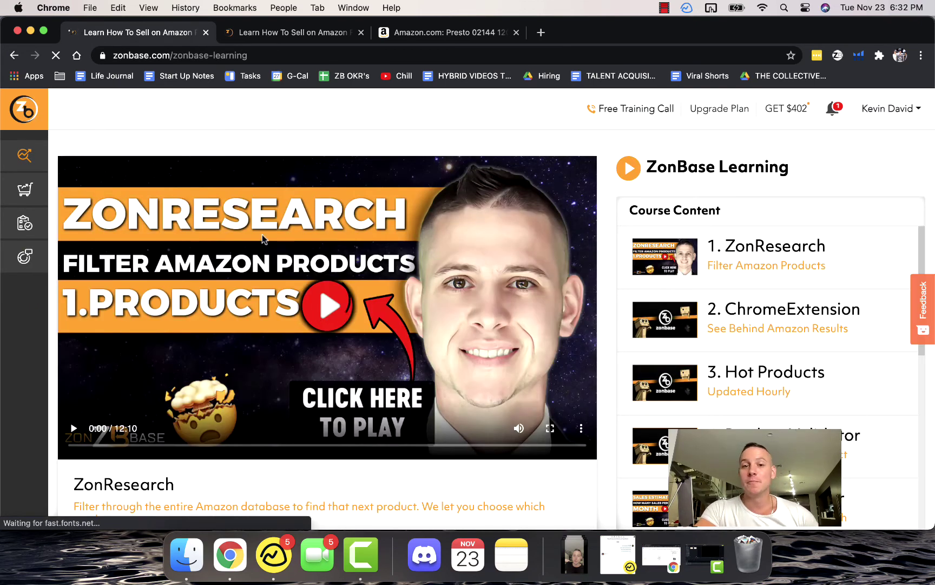
Open the 'Homepage - Zonbase News' blog and scroll through its affiliate program posts
mouse_move(60, 347)
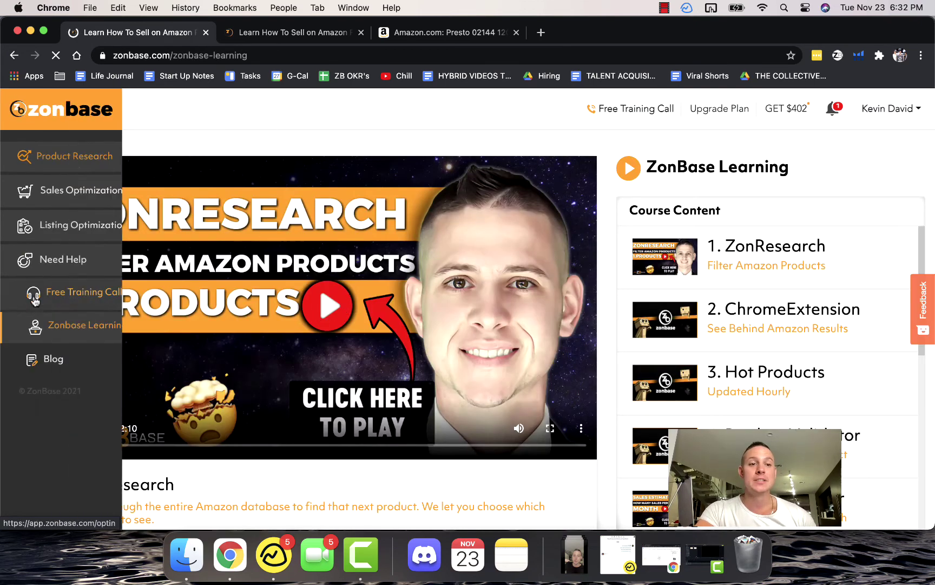
click(70, 357)
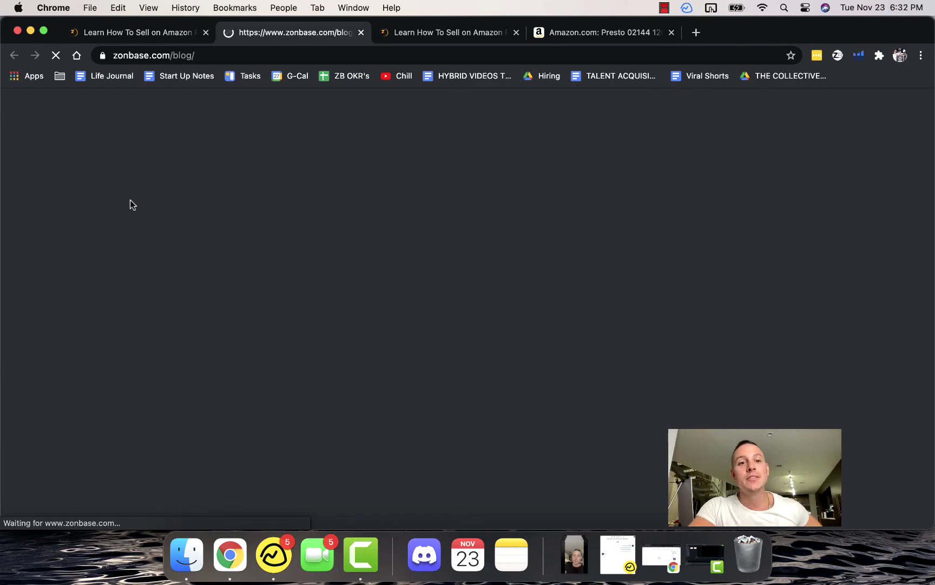
scroll(326, 247, down, 5)
scroll(326, 251, down, 20)
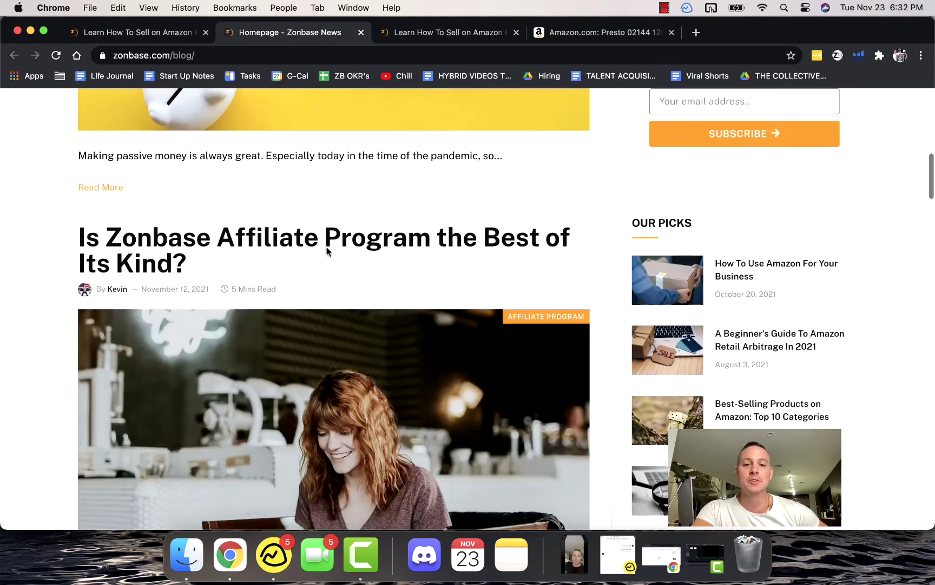
scroll(326, 251, down, 20)
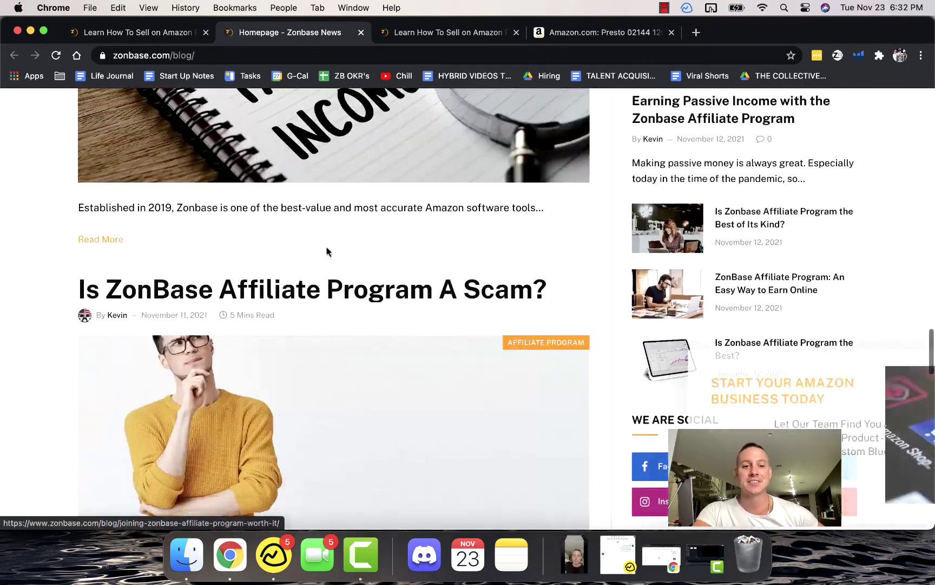
scroll(291, 234, down, 7)
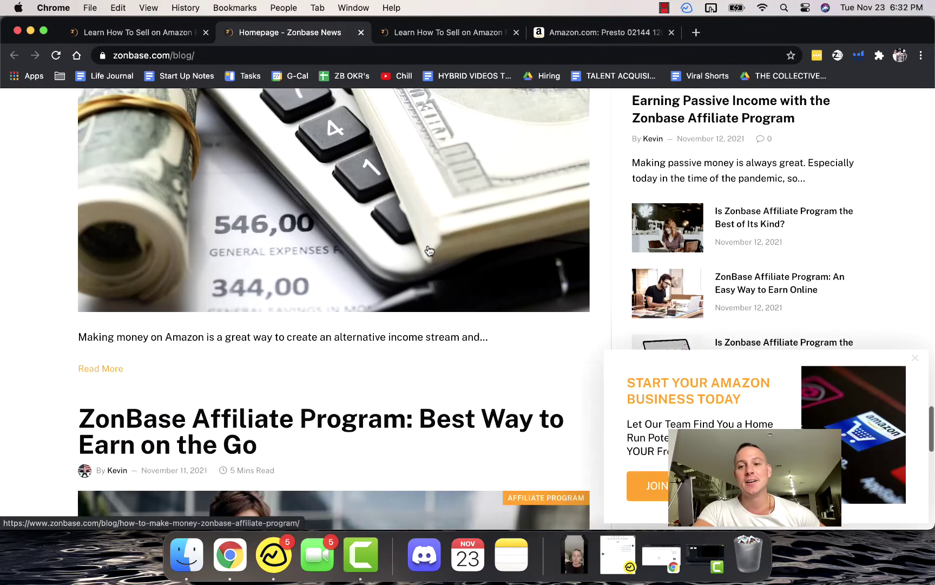
Close the blog and extra Zonbase Learning tabs, then return to the dashboard via the logo
click(361, 33)
click(361, 33)
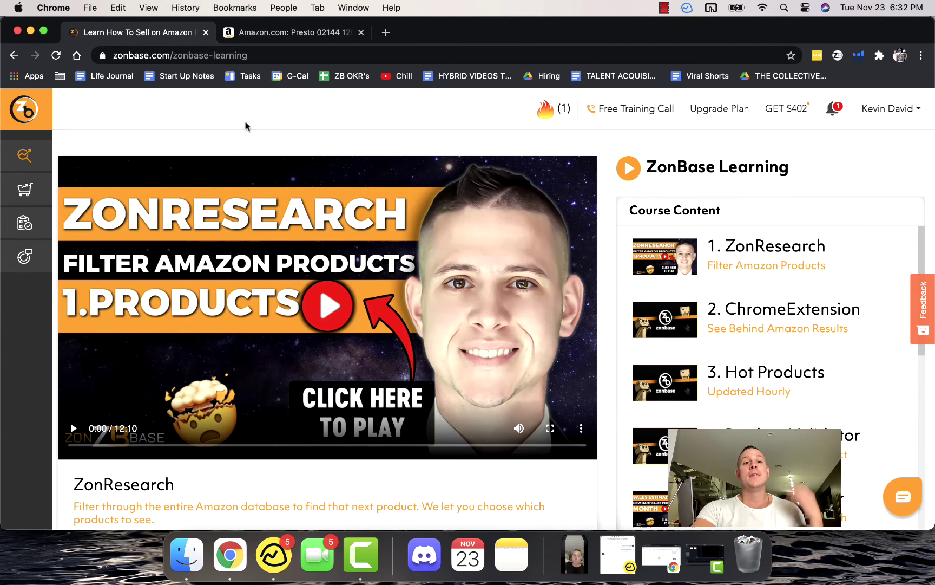
click(32, 117)
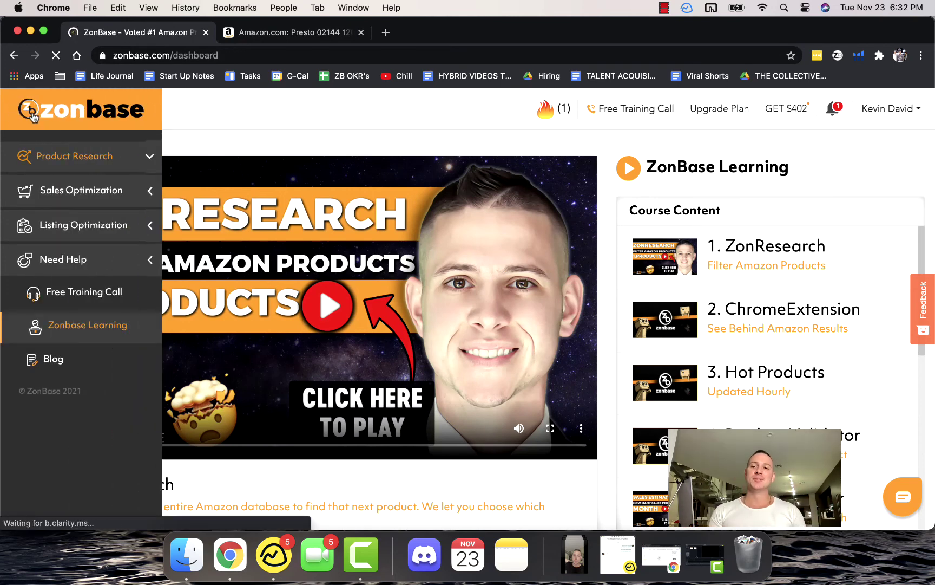